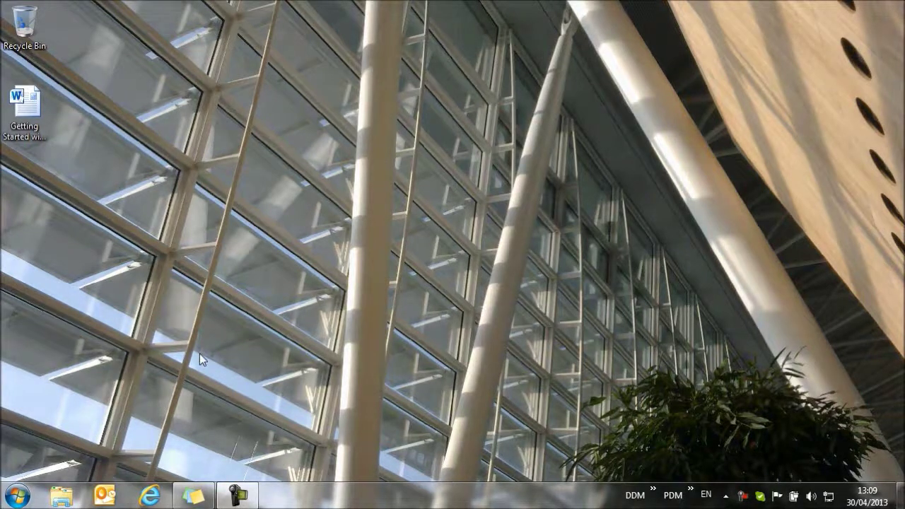
Step: Launch DDM Administration from the DesignDataManager folder in the Start menu's program list
click(15, 496)
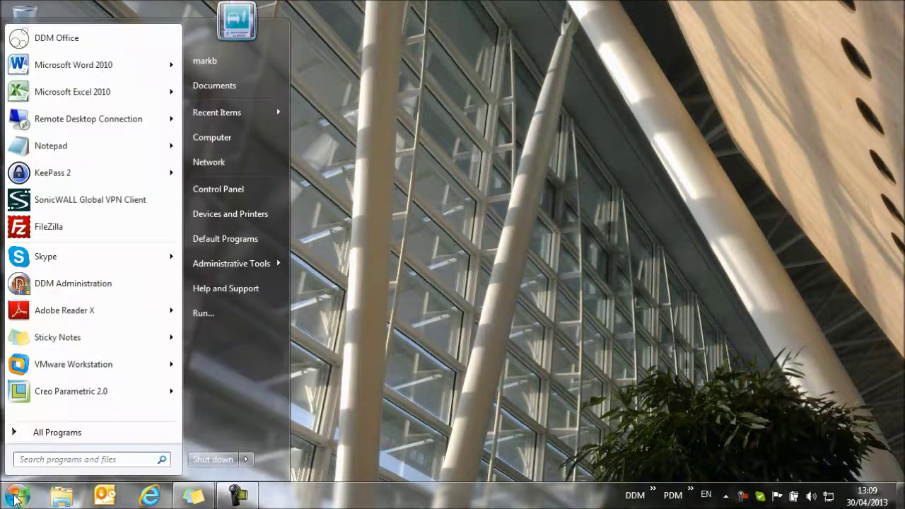
click(18, 432)
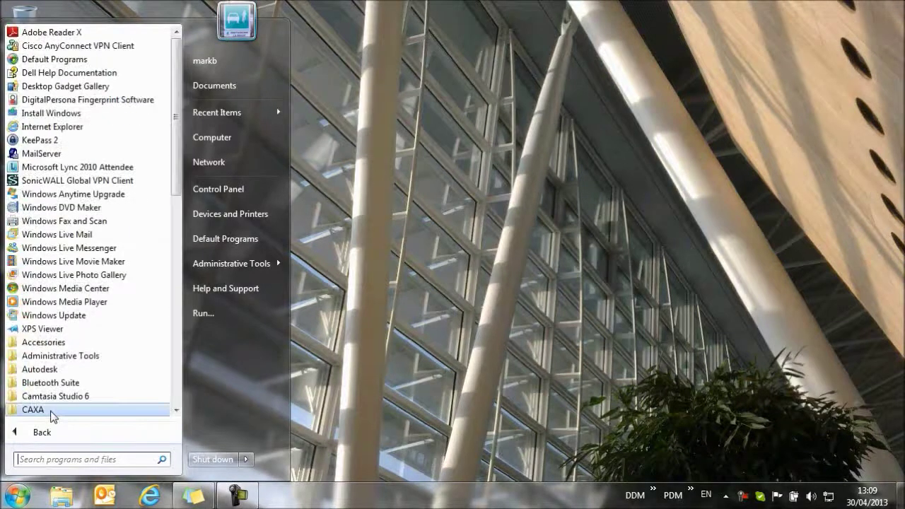
scroll(69, 357, down, 4)
click(67, 317)
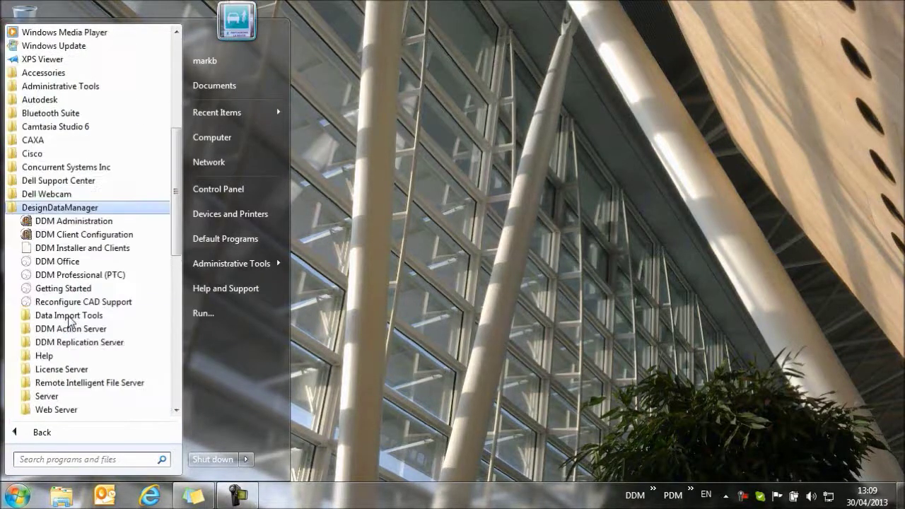
click(78, 221)
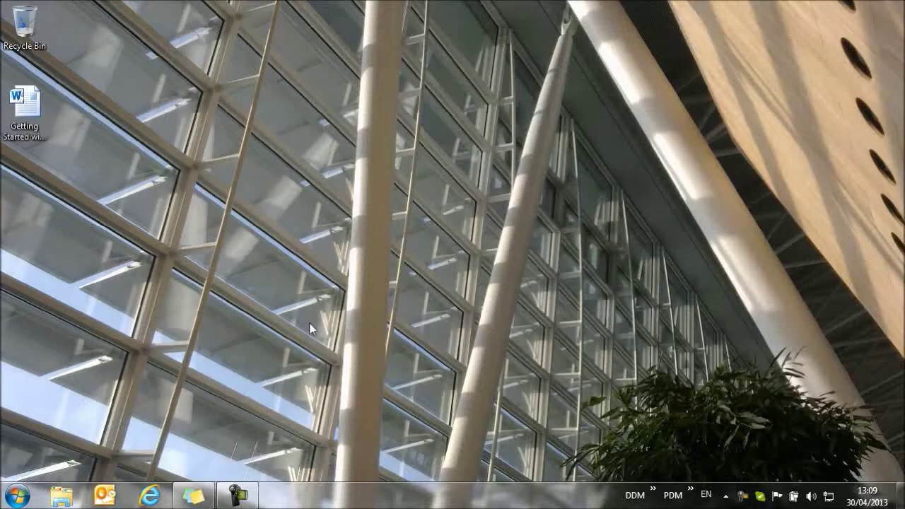
Step: Log in to DDM Administration as Administrator and select the Sample.User record
click(457, 234)
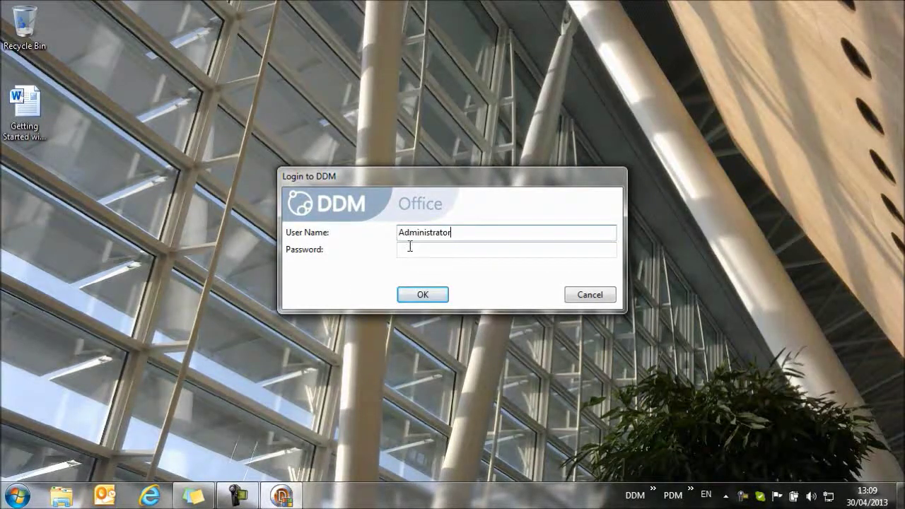
click(409, 245)
click(422, 295)
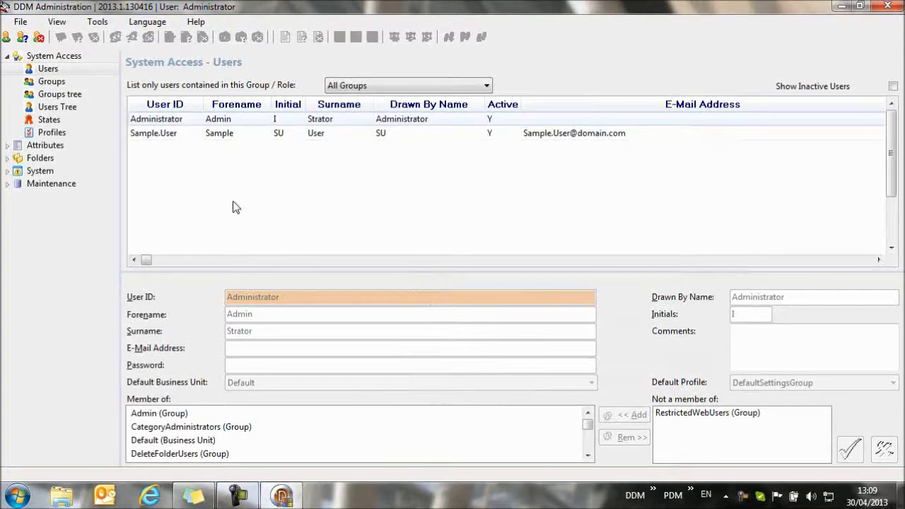
click(161, 138)
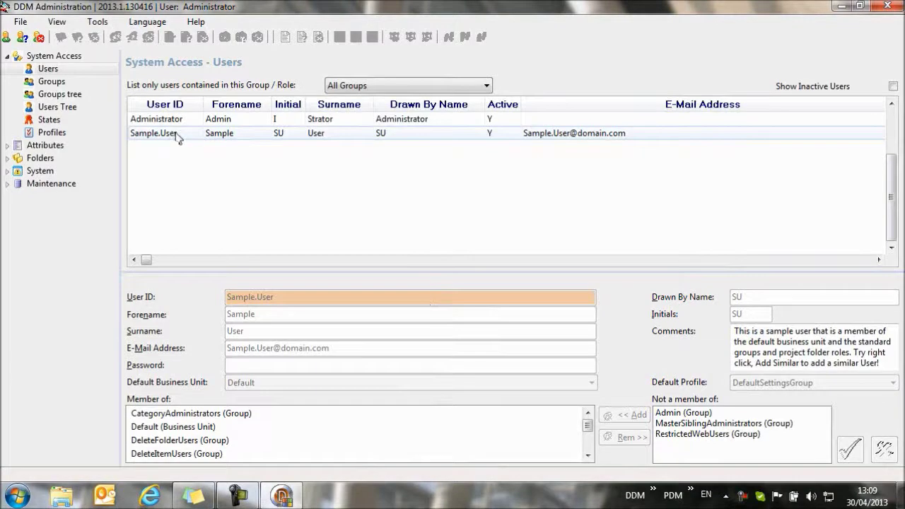
Step: Add a user similar to Sample.User, entering its user ID and copying the first name into Forename
right_click(178, 136)
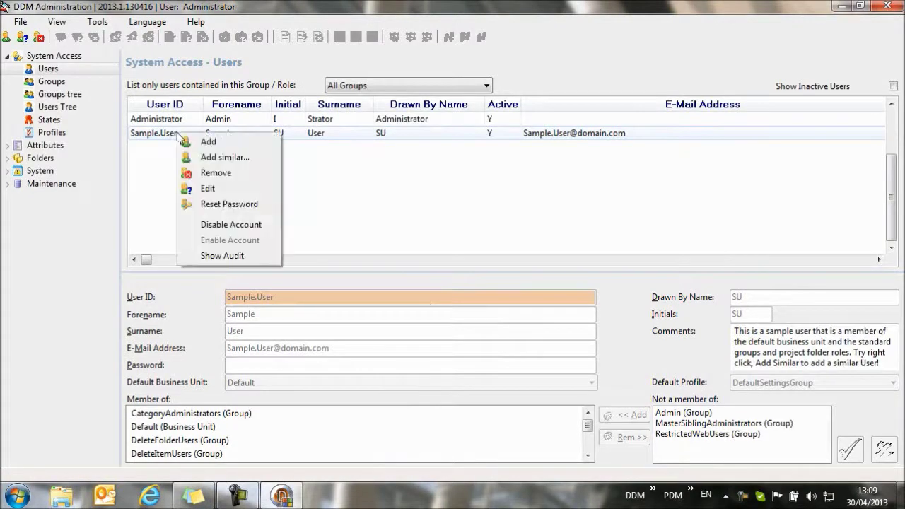
click(228, 159)
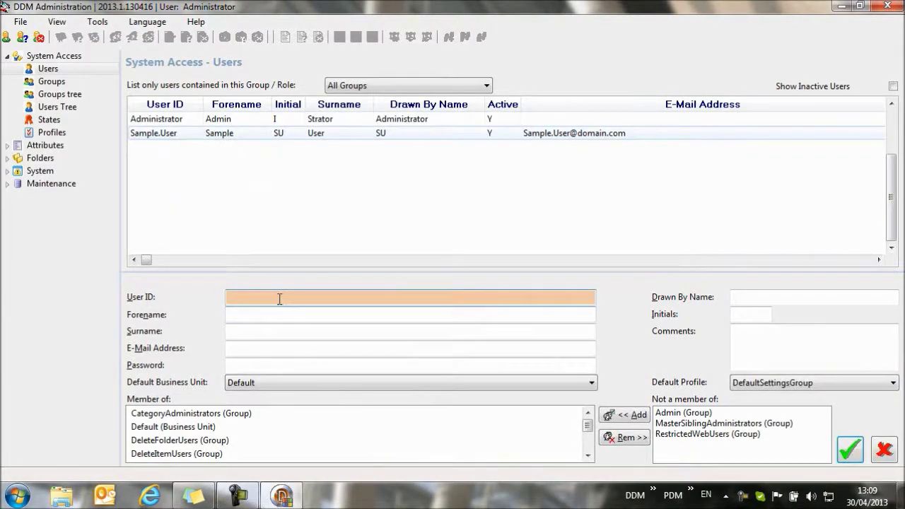
drag(248, 297, 225, 297)
key(ctrl+c)
key(Tab)
key(ctrl+v)
Step: Copy the surname part into Surname, fill in the drawn-by name, and save the user
drag(293, 297, 248, 297)
key(ctrl+c)
click(243, 329)
key(ctrl+v)
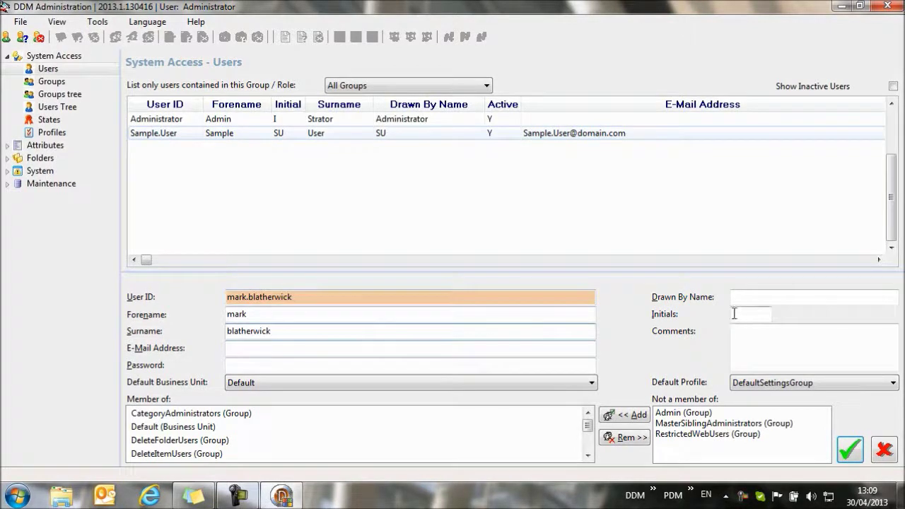
click(750, 300)
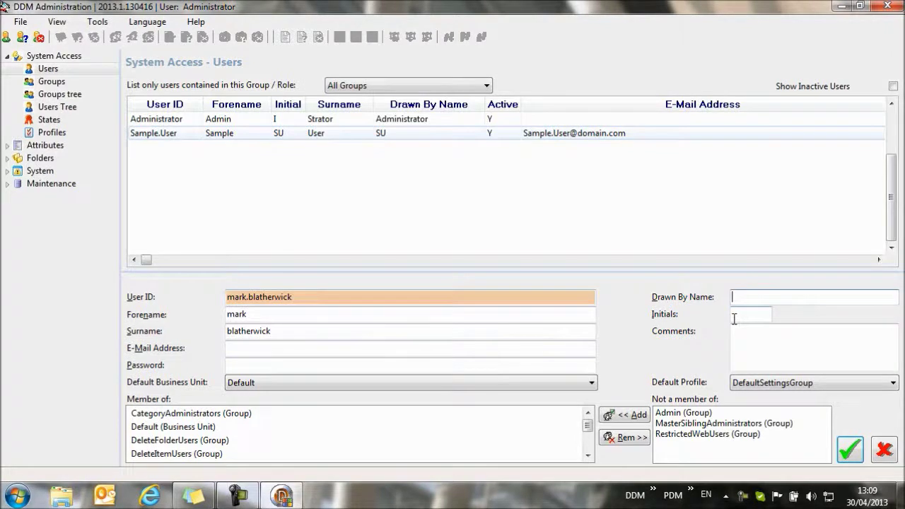
text(markb)
click(248, 348)
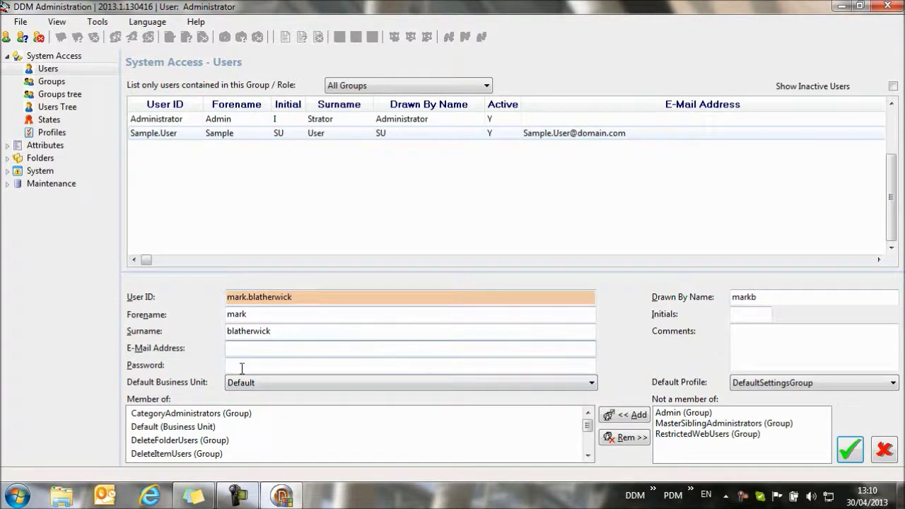
click(849, 450)
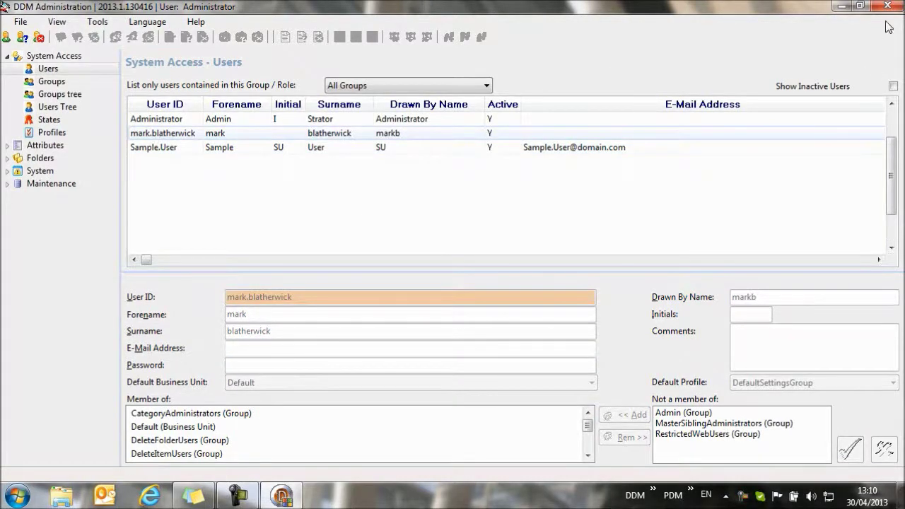
Step: Close DDM Administration and expand the SolidWorks 2013 folder in the Start menu's programs
click(860, 5)
click(887, 5)
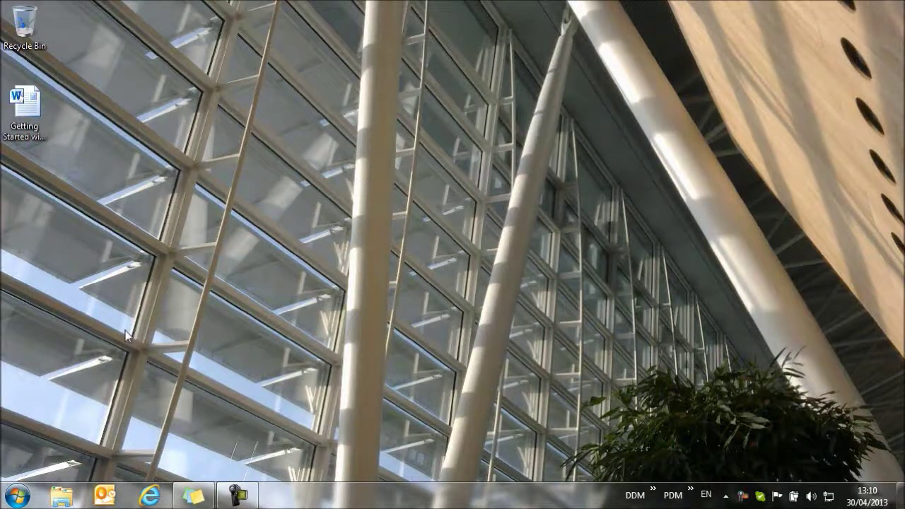
click(21, 489)
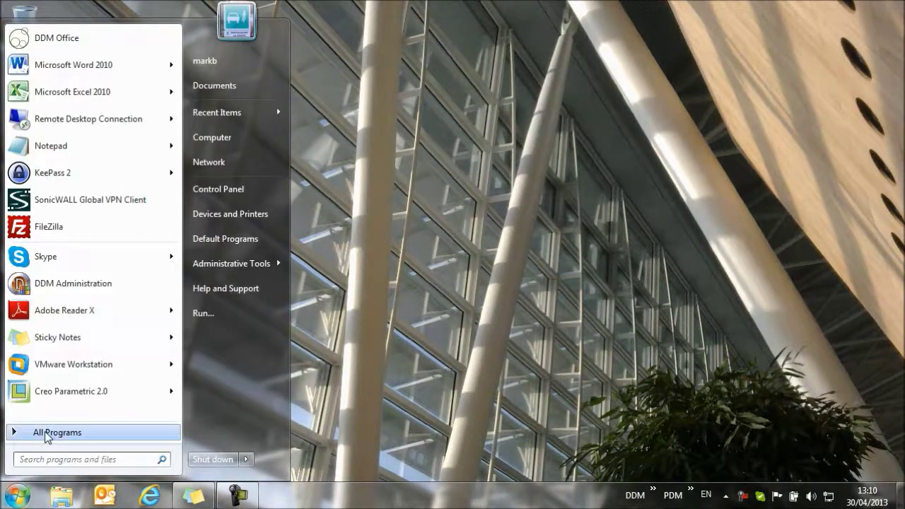
click(45, 436)
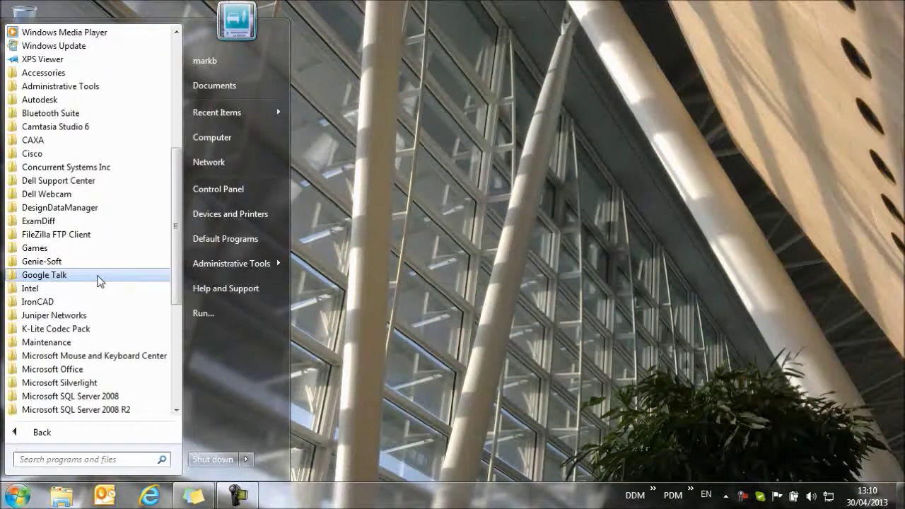
scroll(99, 281, down, 4)
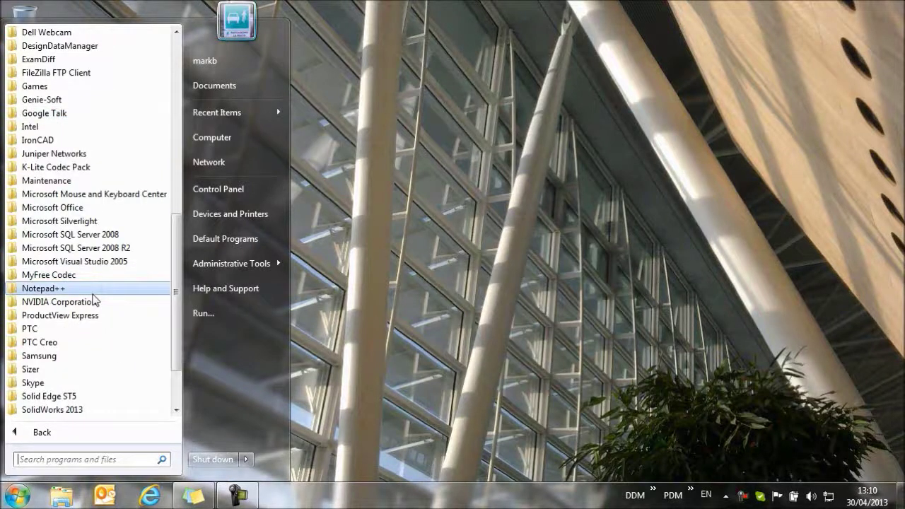
scroll(96, 301, down, 2)
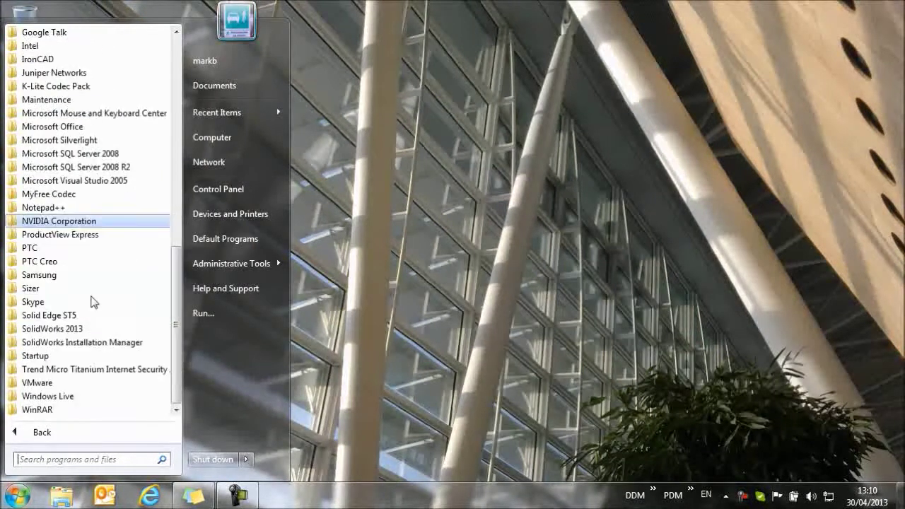
click(92, 329)
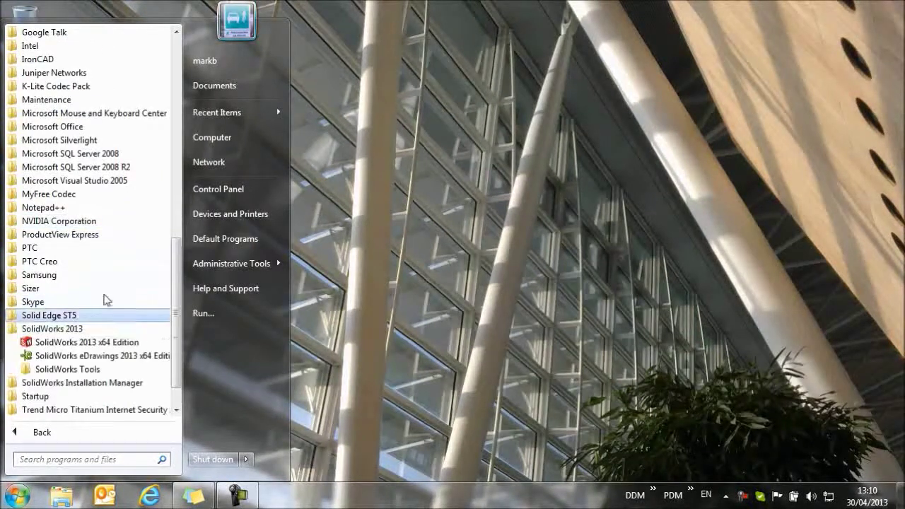
Step: Launch SolidWorks 2013 x64 Edition and log in to DDM with the new user ID
click(91, 342)
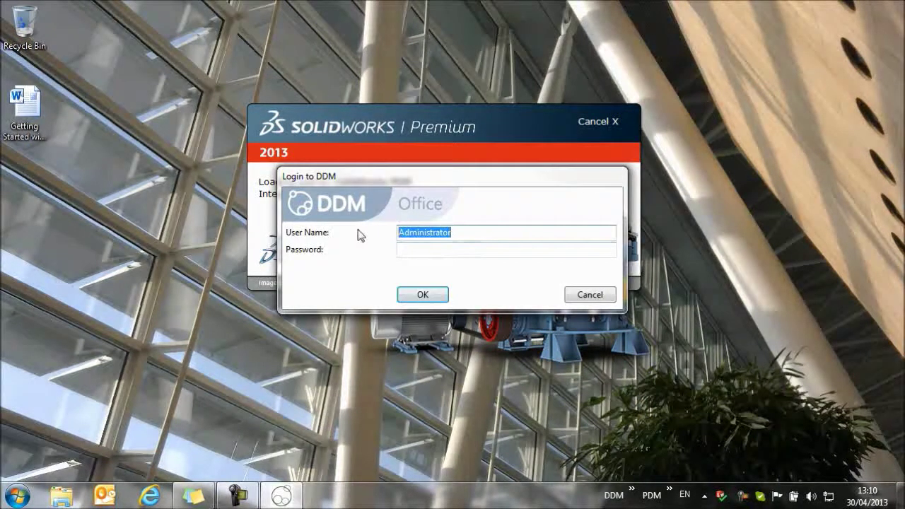
click(398, 233)
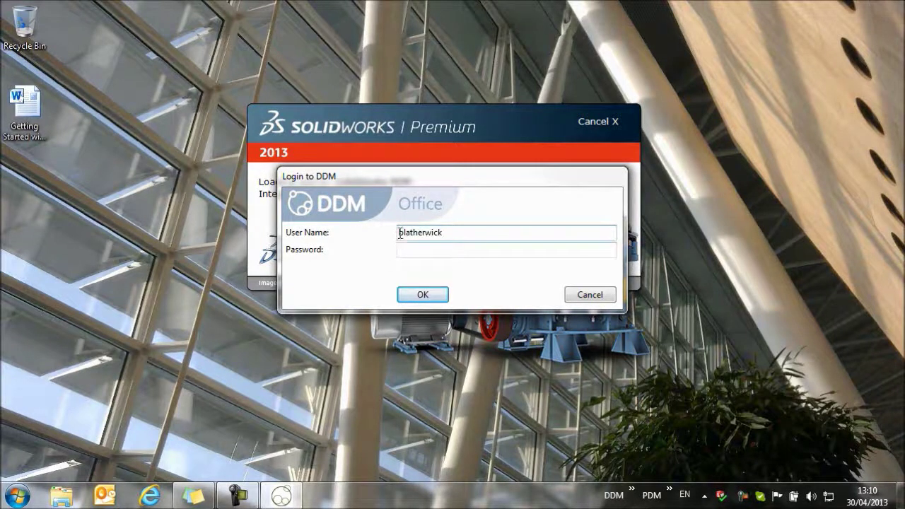
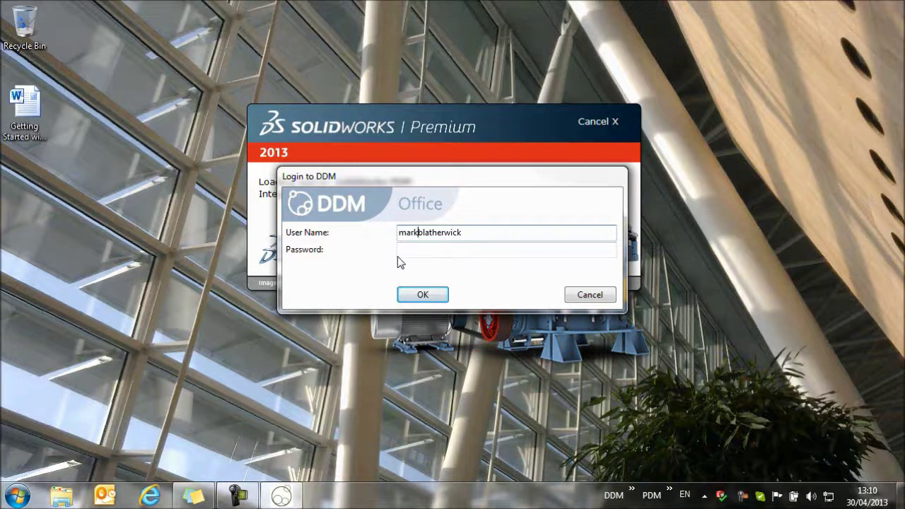
click(422, 294)
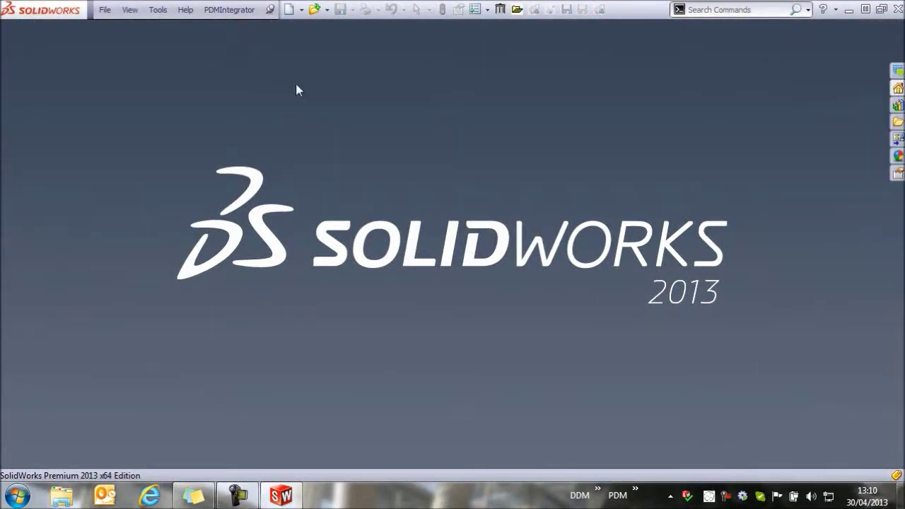
click(229, 9)
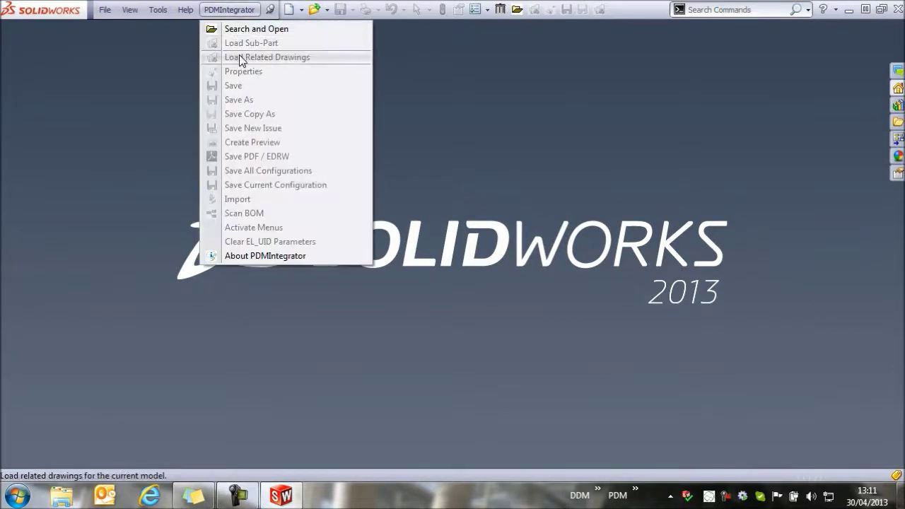
click(258, 30)
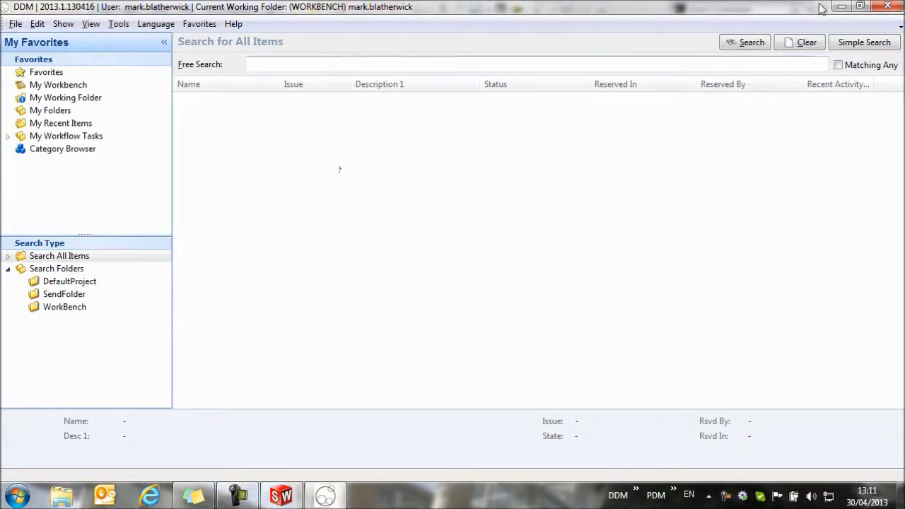
click(887, 7)
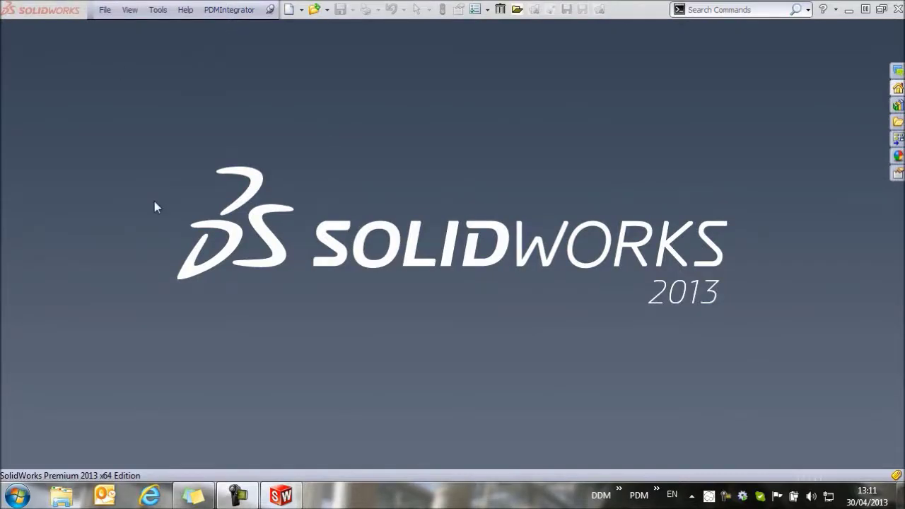
Step: Create a new part and start an Extruded Boss/Base sketch on the Front Plane
click(289, 9)
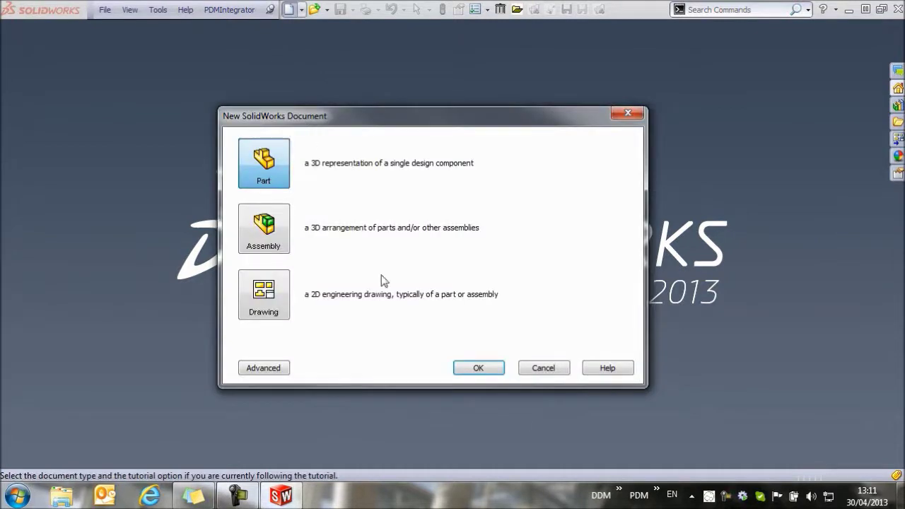
click(485, 367)
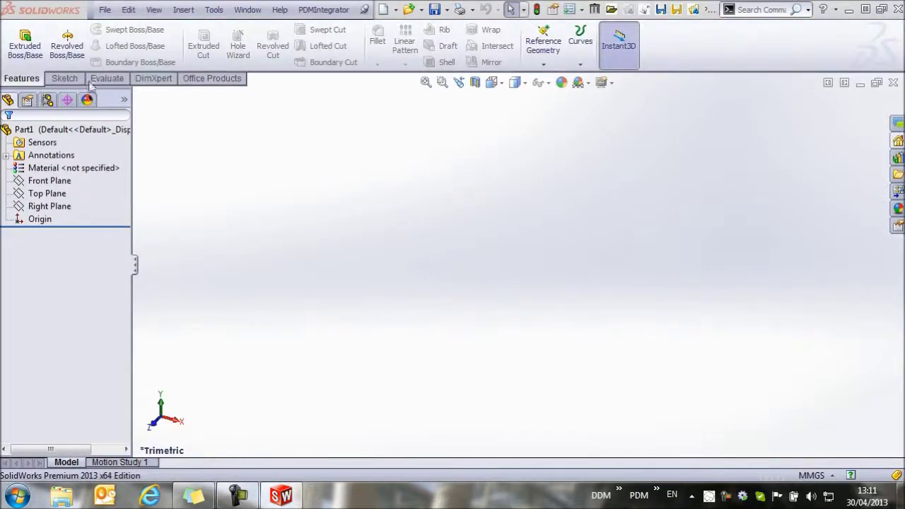
click(25, 44)
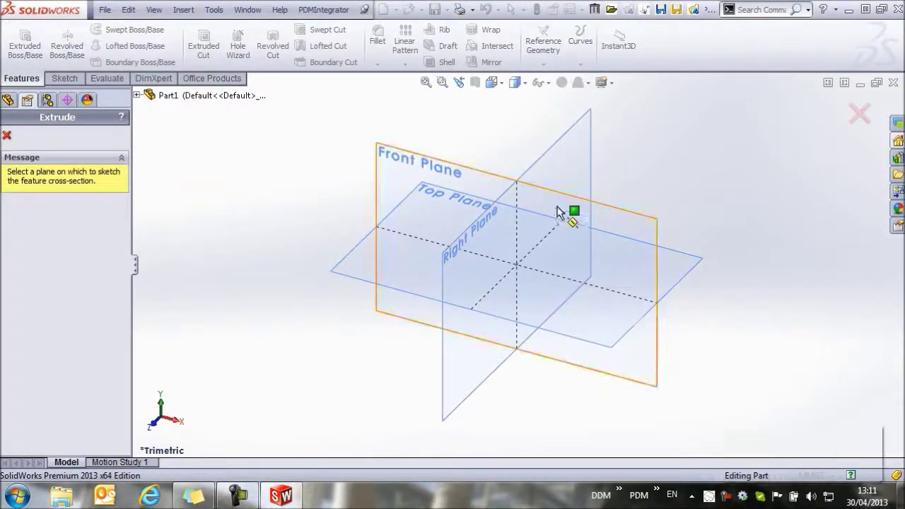
click(561, 210)
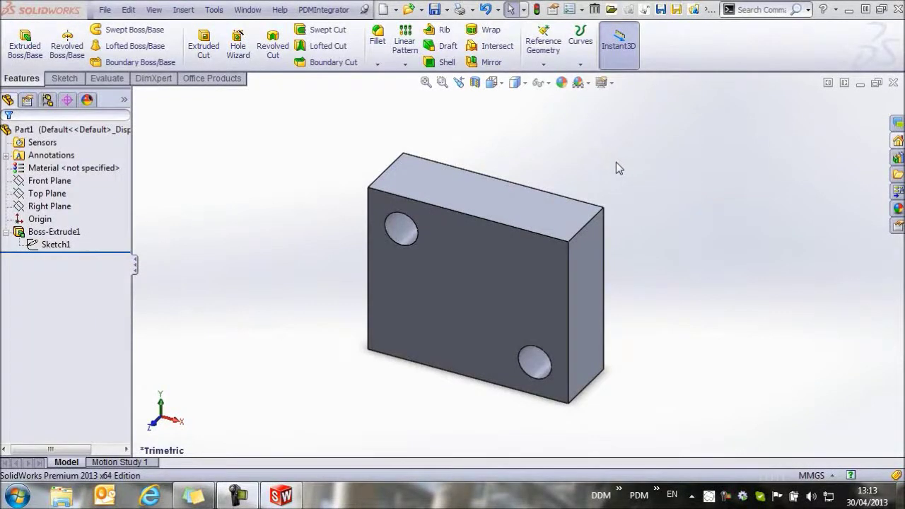
Step: Save the part to DDM as CSI-000001 with description 'locating plate', then close the save log
click(323, 10)
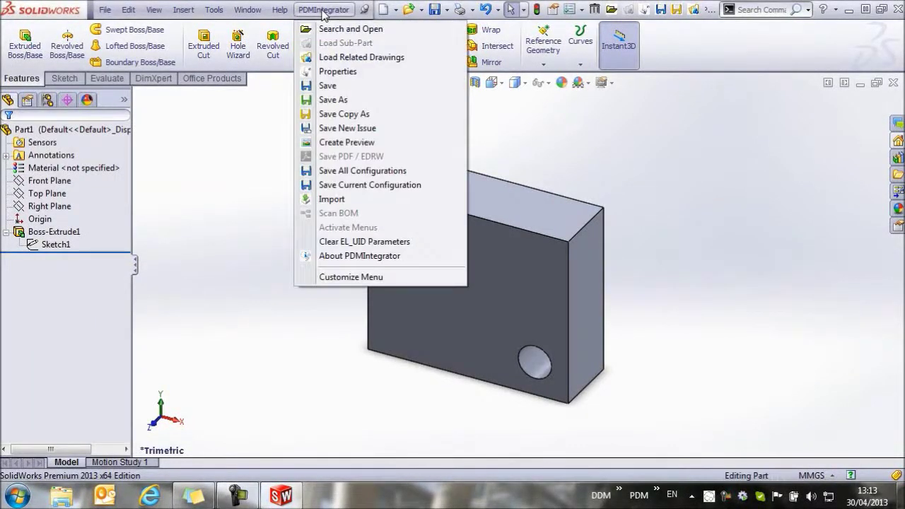
click(327, 87)
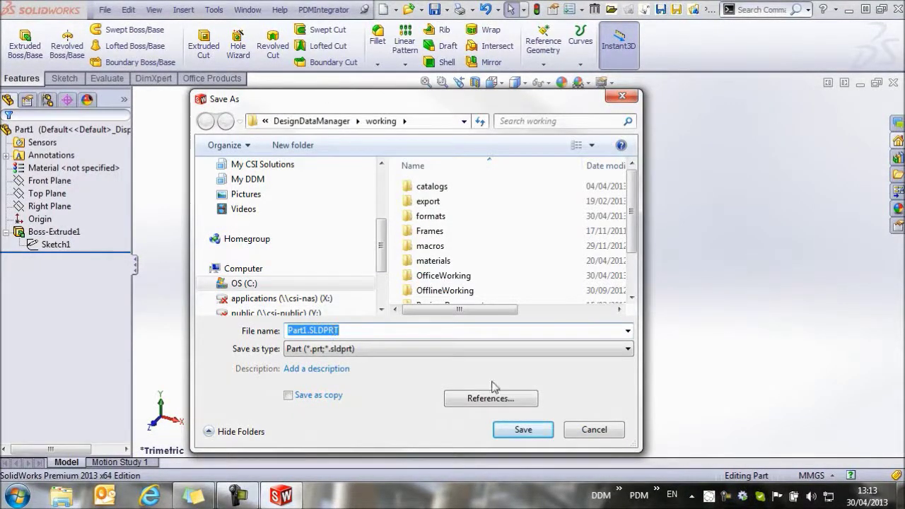
click(523, 429)
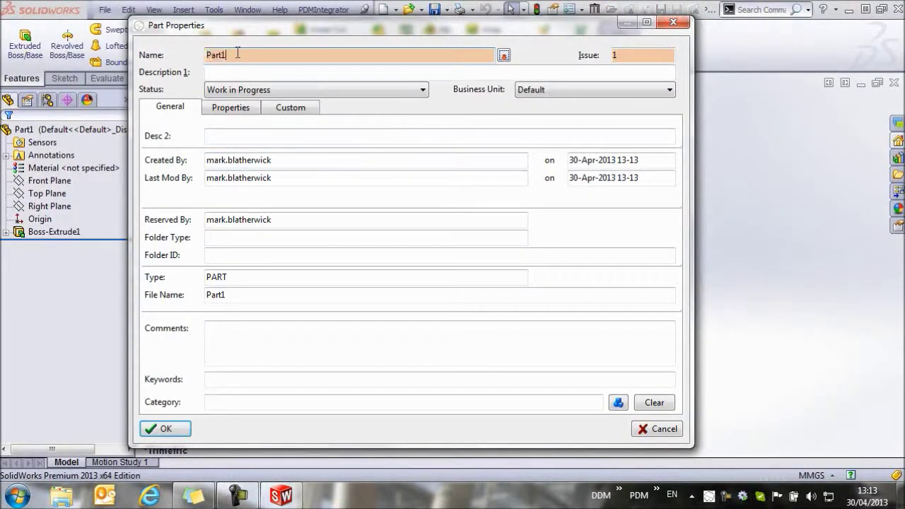
text(CSI)
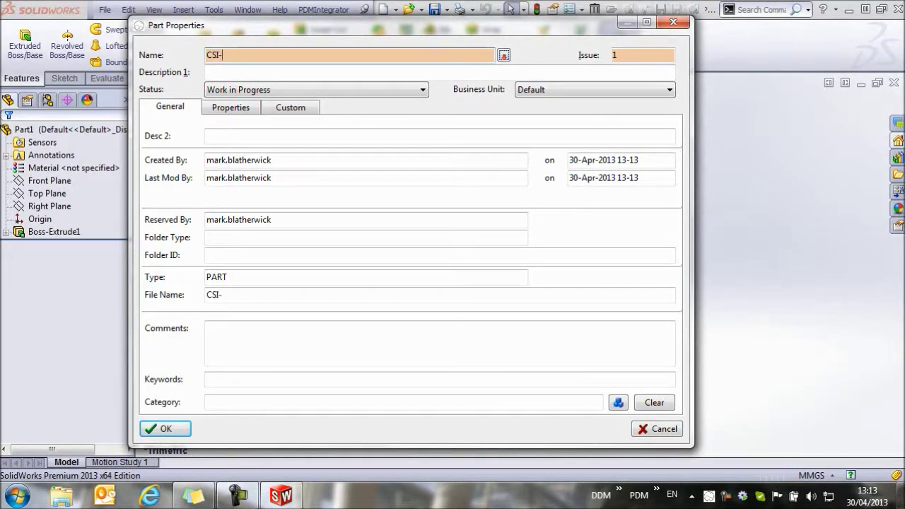
text(-000001)
click(221, 71)
text(locatin)
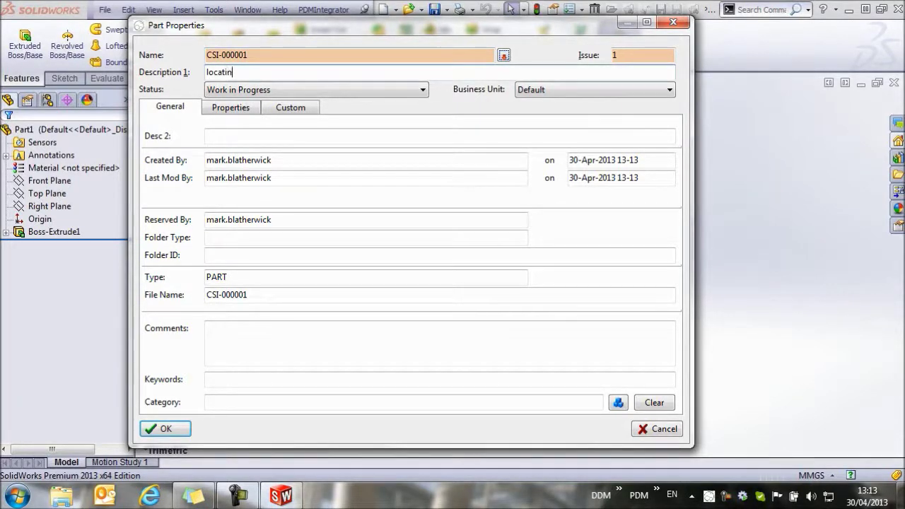
text(g plate)
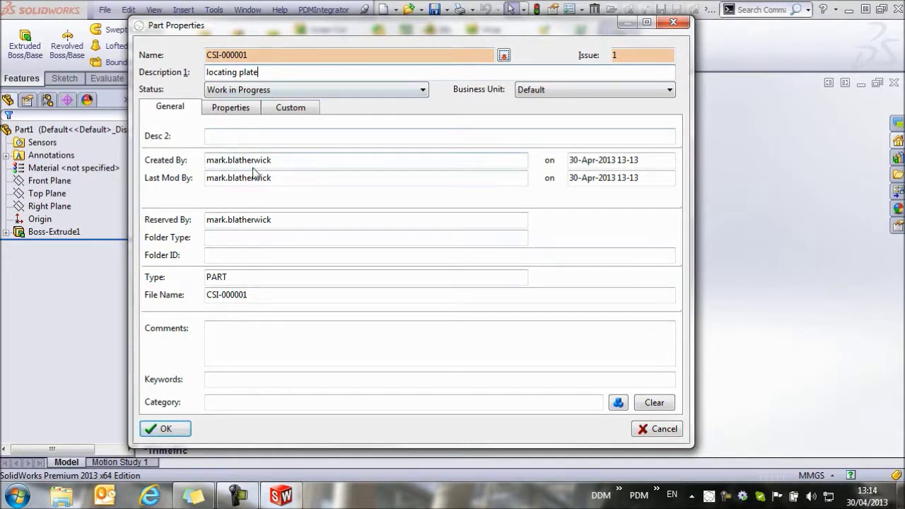
click(167, 429)
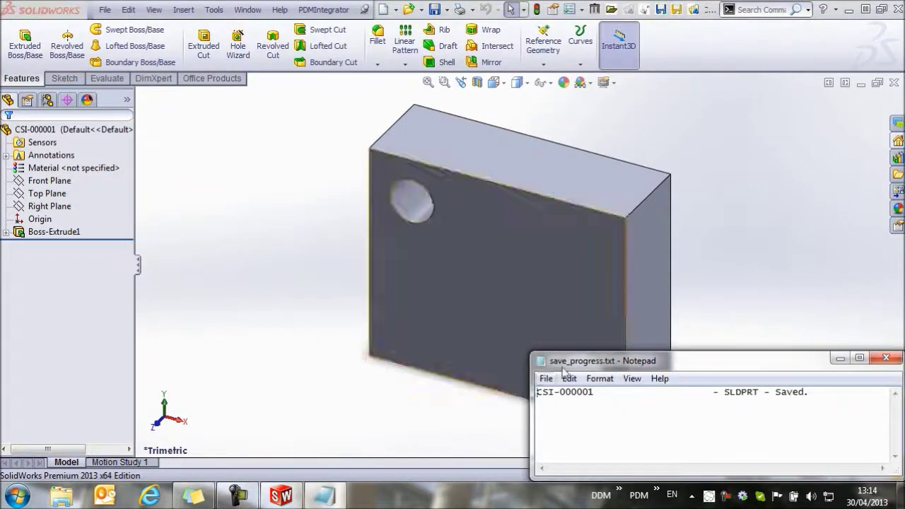
click(886, 358)
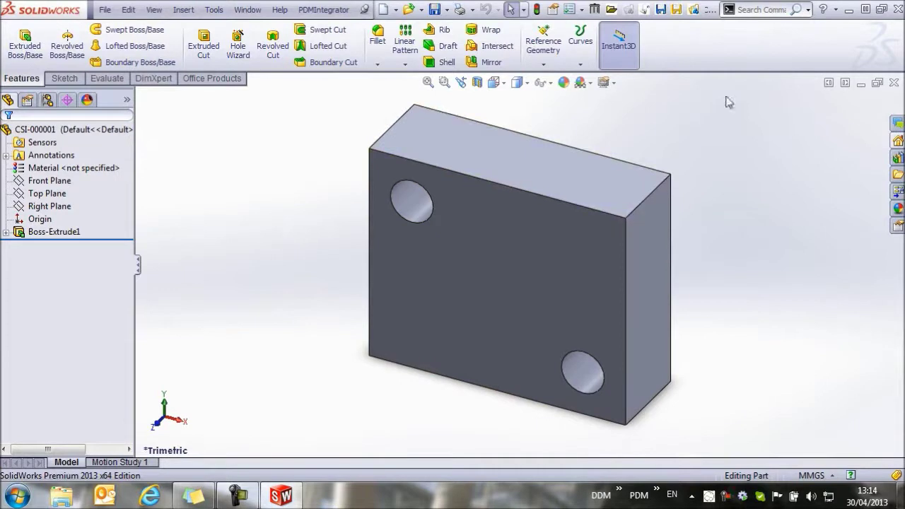
Step: Close the part and run a DDM free search for 'plate'
click(893, 83)
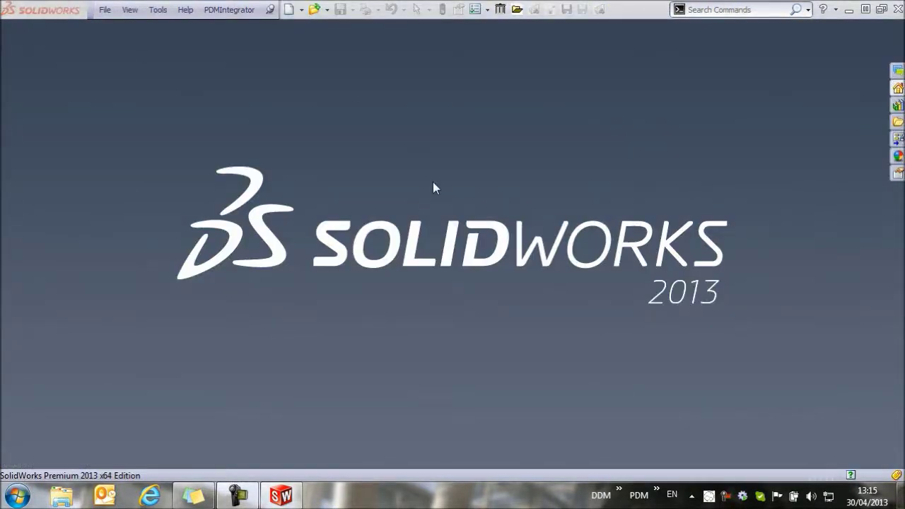
click(230, 9)
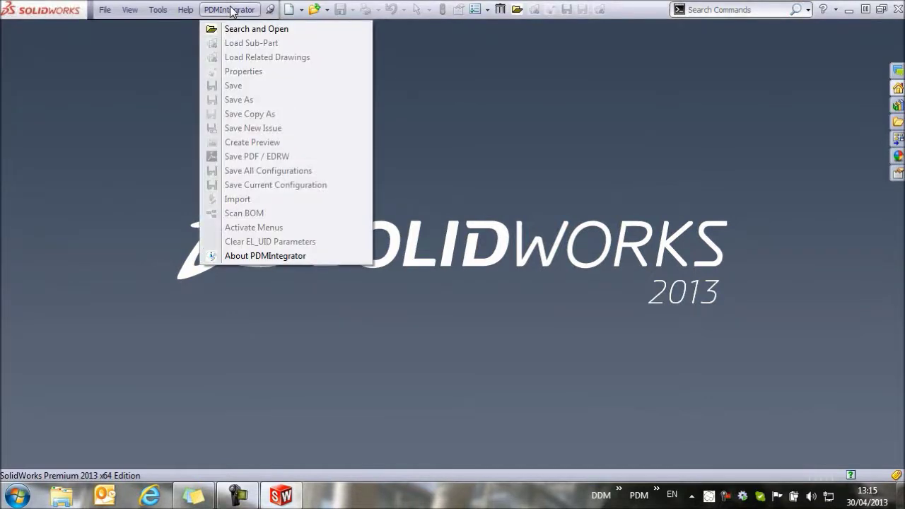
click(236, 29)
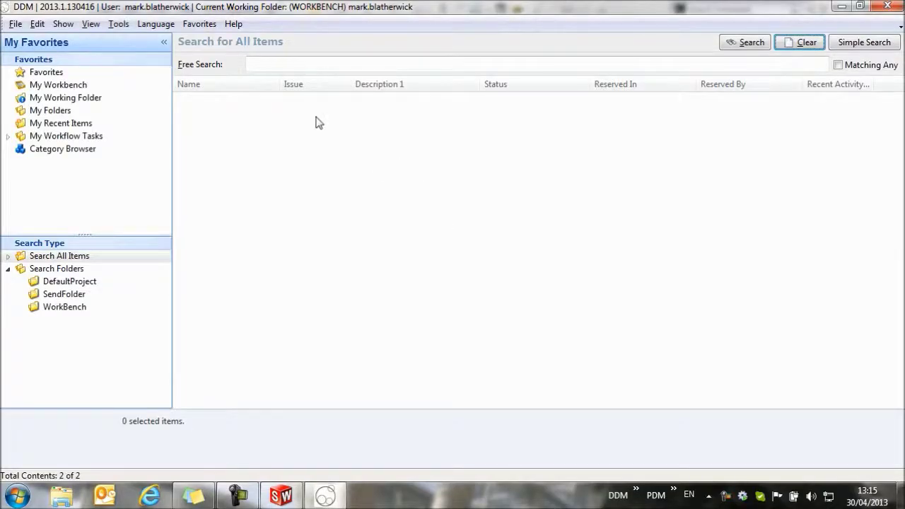
click(400, 65)
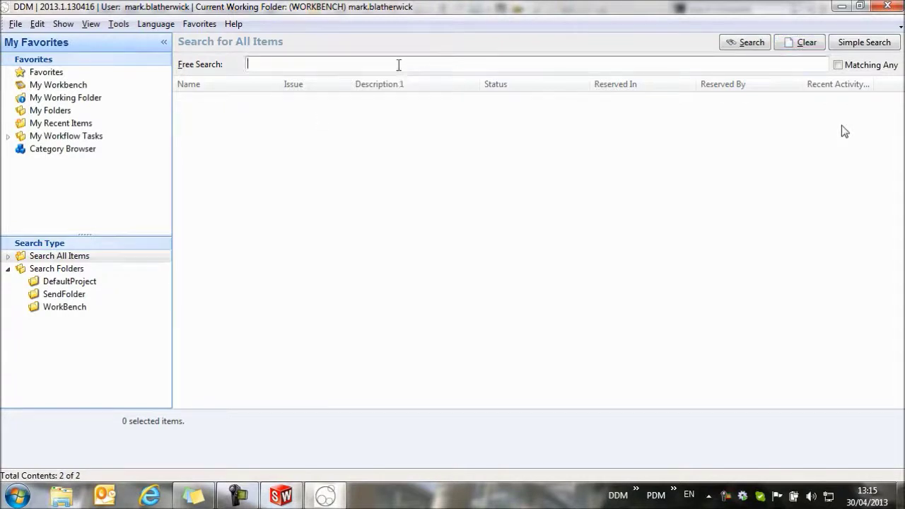
text(plate)
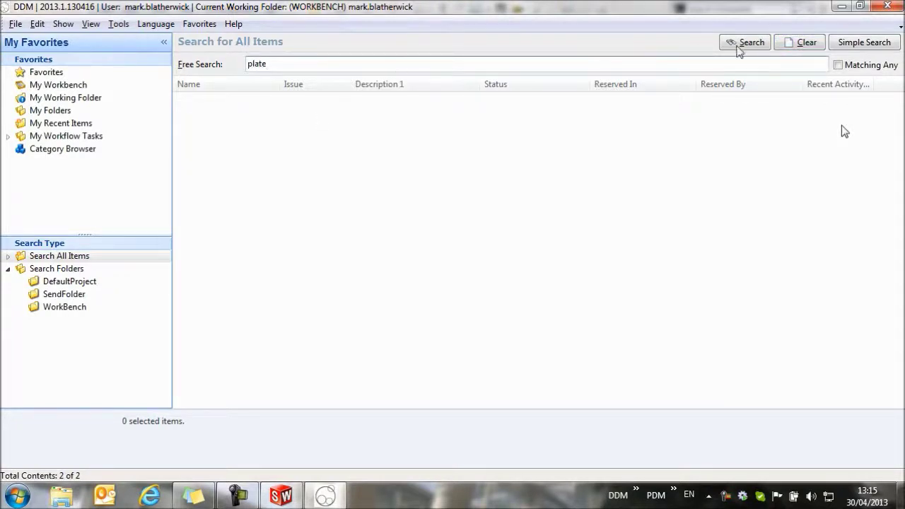
click(743, 44)
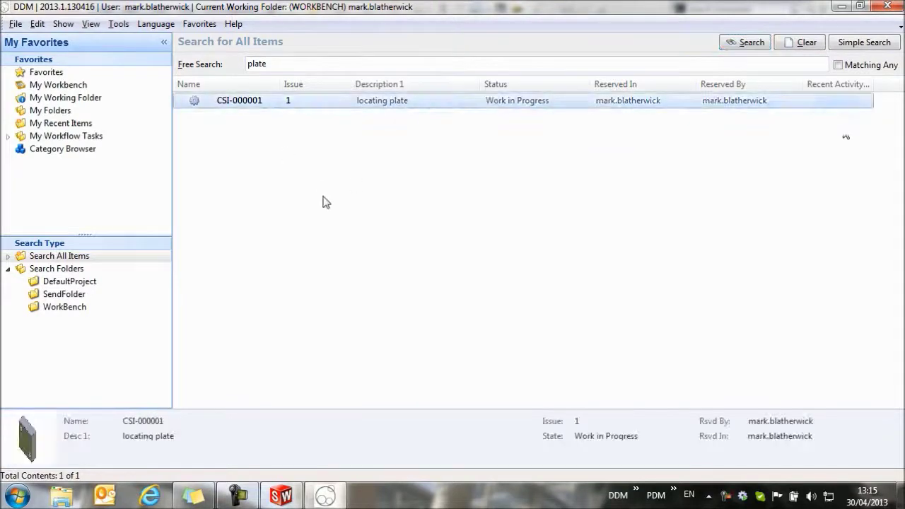
Step: Widen the results column and enlarge the preview panel, setting the preview to medium size
drag(513, 101, 513, 107)
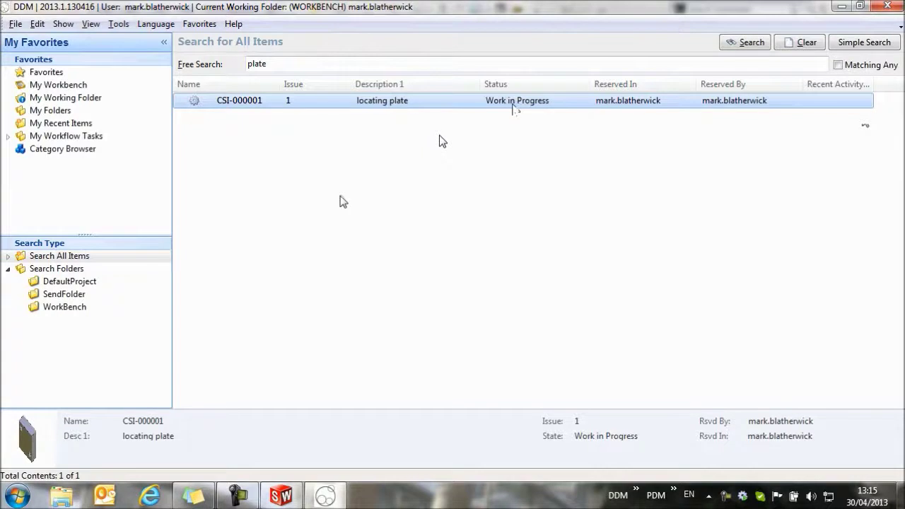
drag(514, 108, 747, 104)
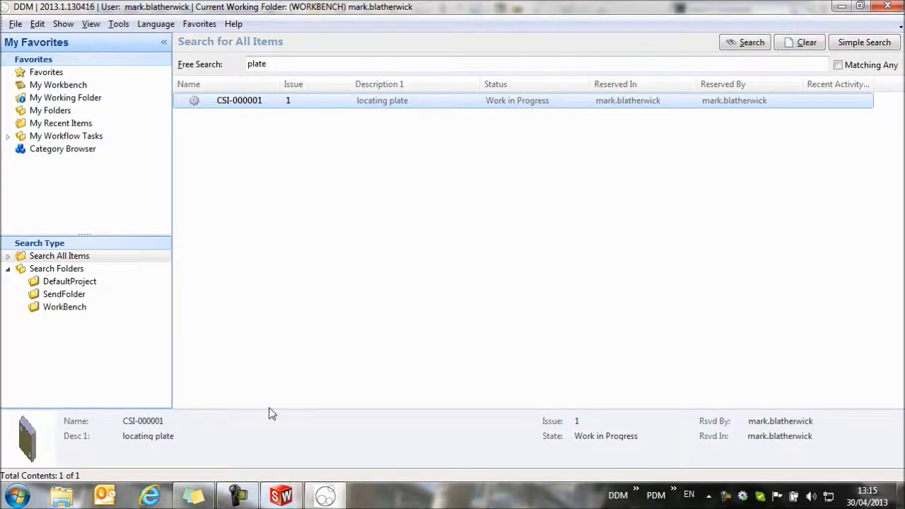
drag(269, 410, 301, 307)
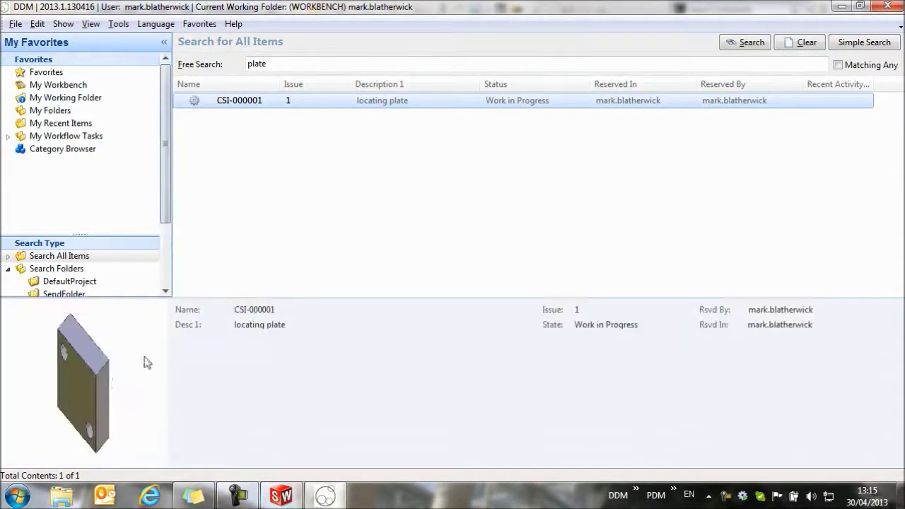
right_click(317, 380)
mouse_move(409, 361)
click(499, 377)
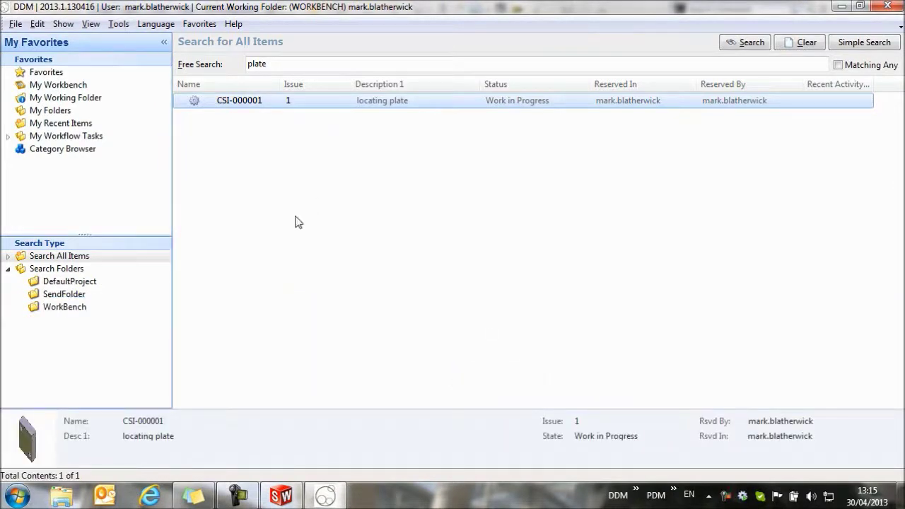
Step: Select CSI-000001 in My Workbench, then list My Recent Items
click(59, 86)
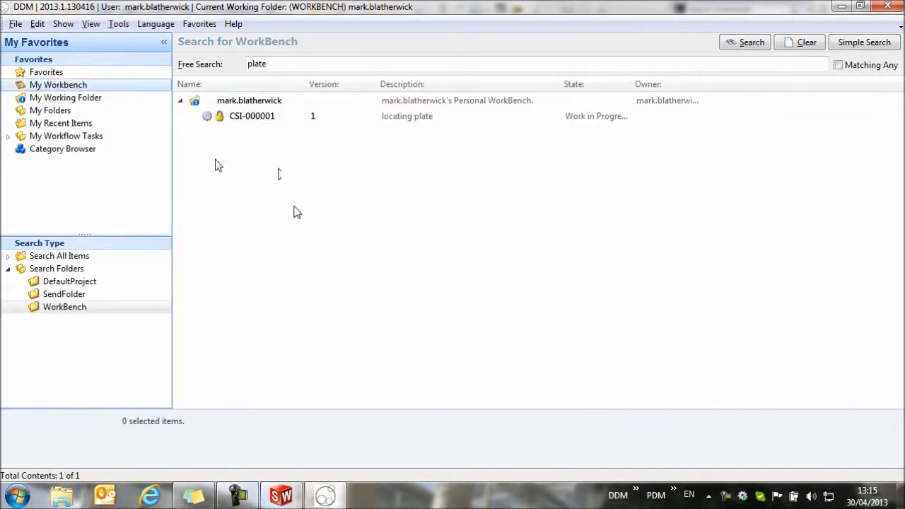
click(277, 117)
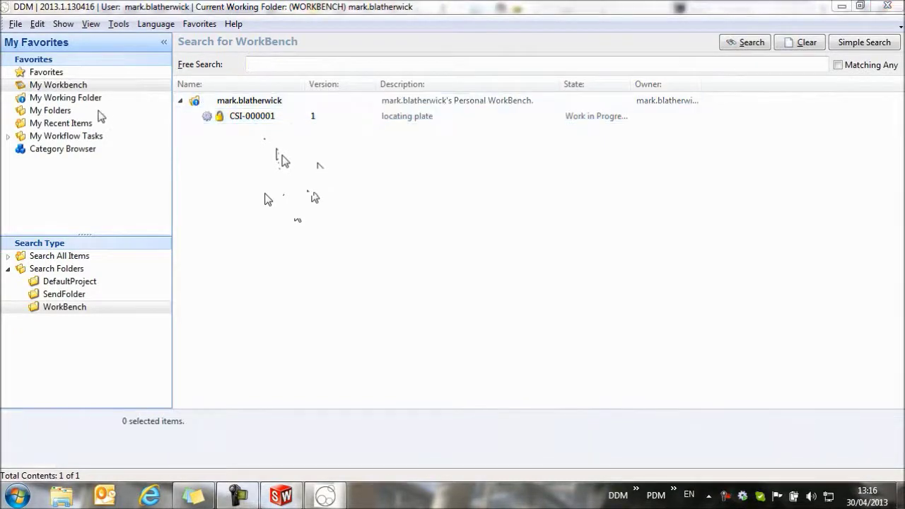
click(62, 124)
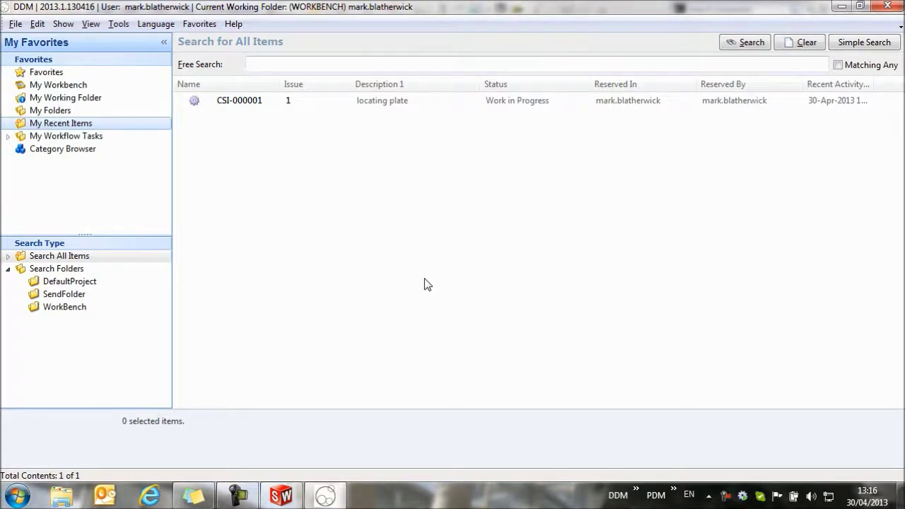
Step: Load CSI-000001 from DDM into SolidWorks, confirming the Load Items dialog
double_click(243, 102)
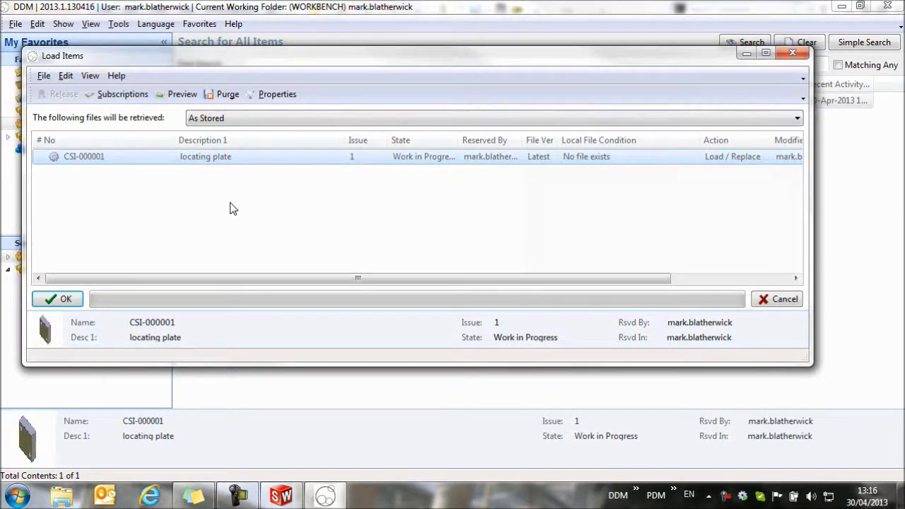
key(Return)
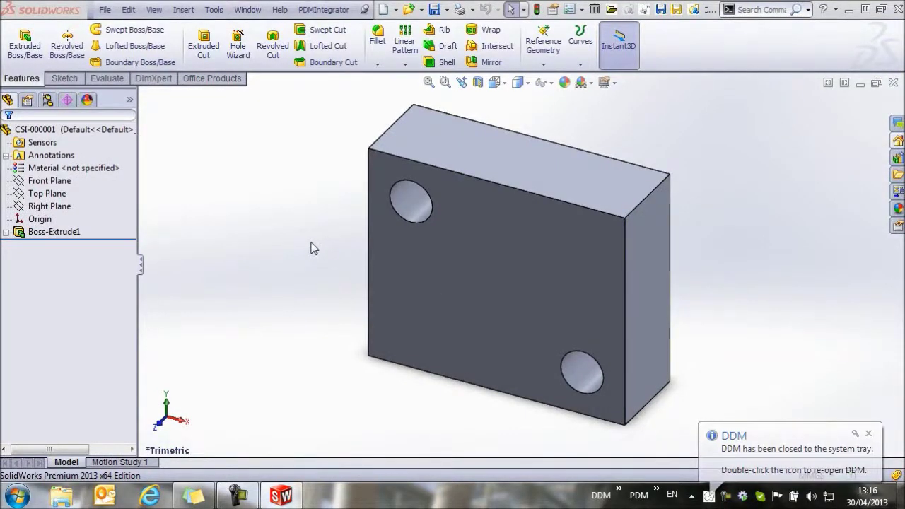
Step: Make a new assembly from the plate part, with CSI-000001 placed at the origin
click(105, 10)
click(167, 83)
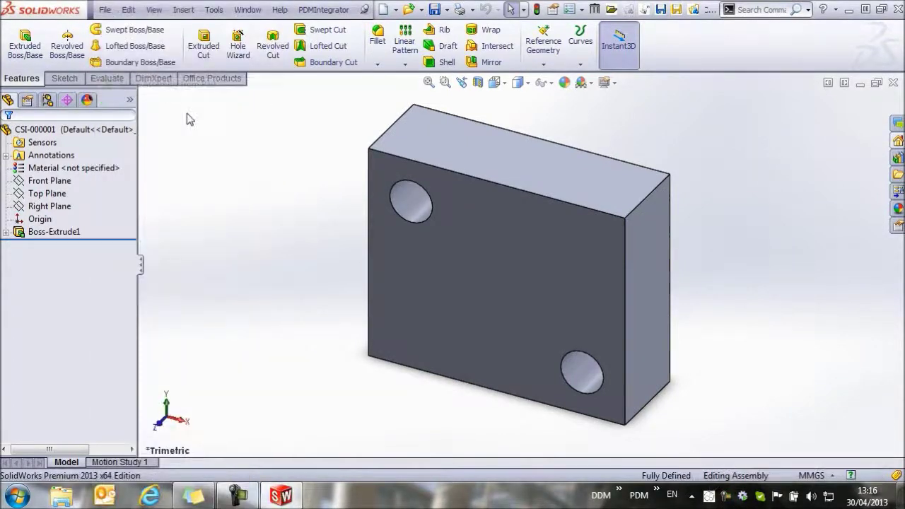
click(514, 236)
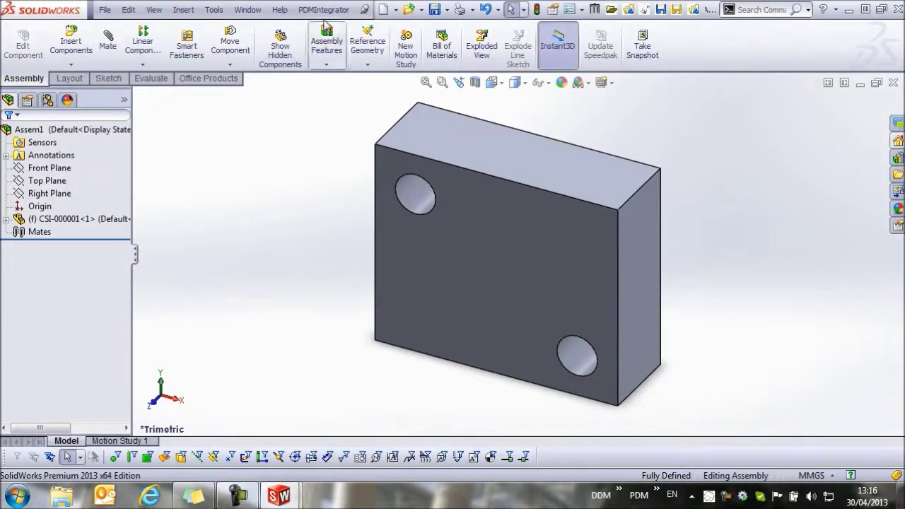
Step: Free-search all DDM items for 'pin' and select the dowel pin 5mm, CSI-000010
click(323, 9)
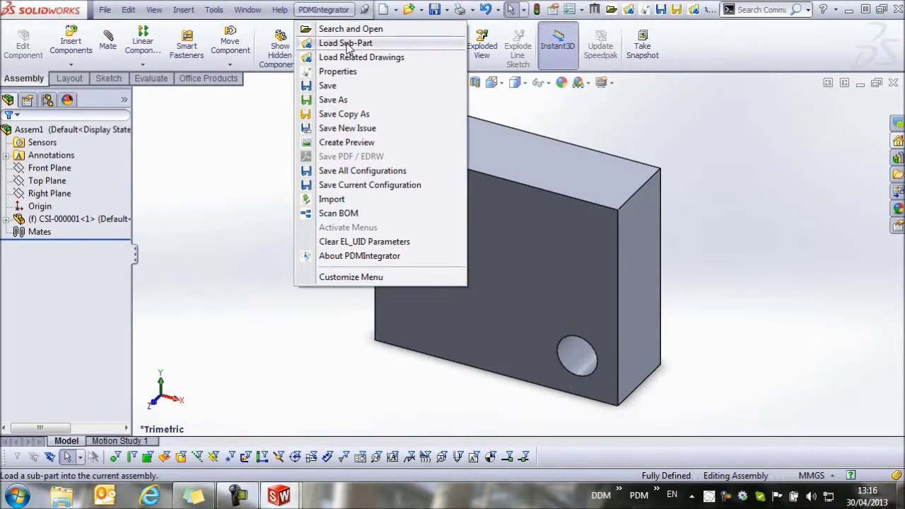
click(346, 45)
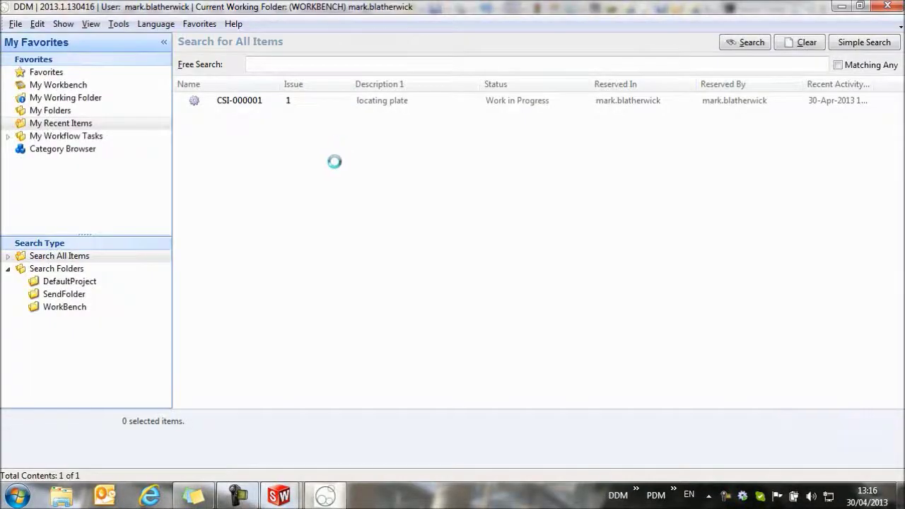
click(547, 63)
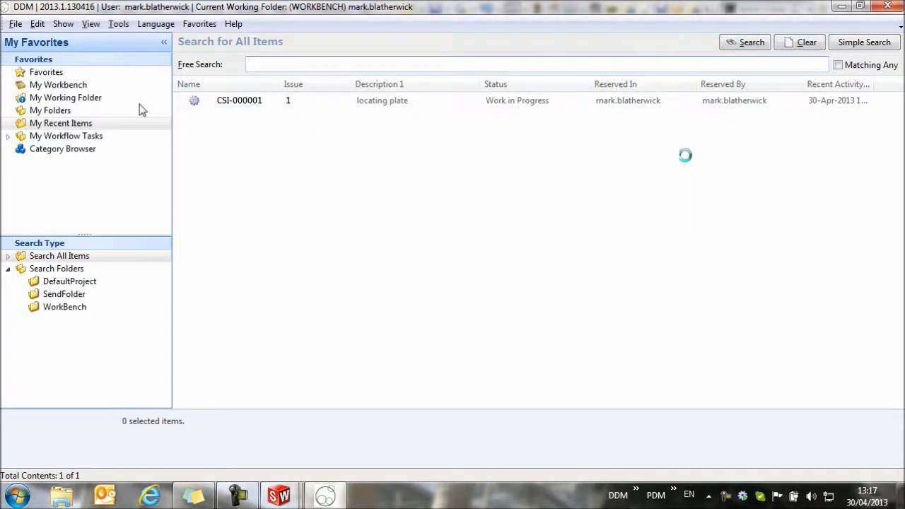
click(60, 256)
click(465, 68)
text(po)
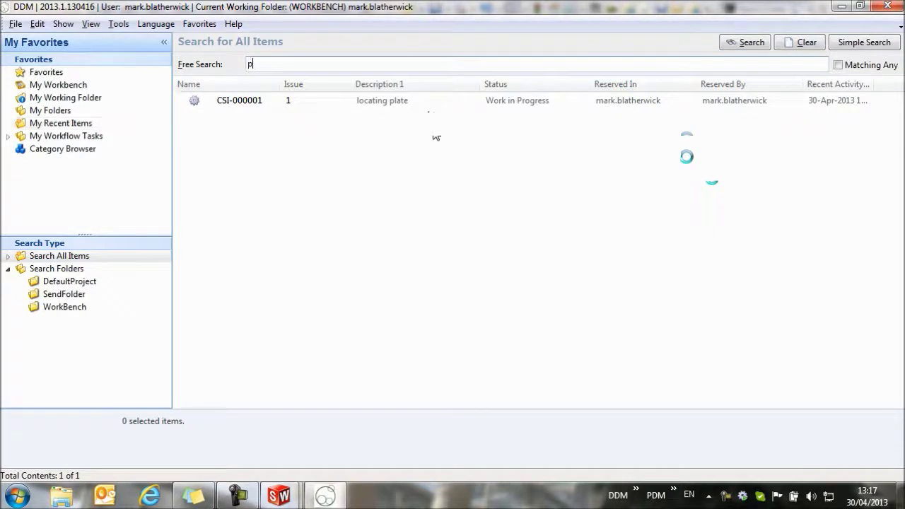
click(744, 43)
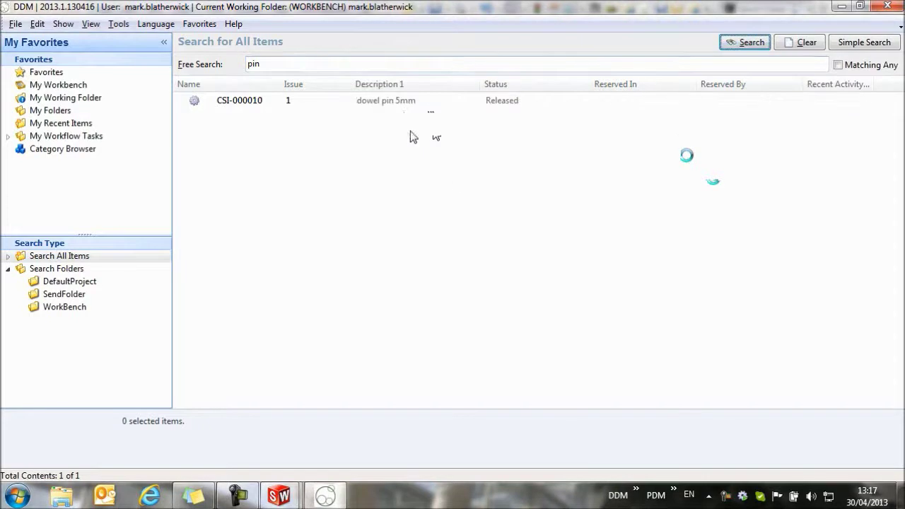
click(367, 101)
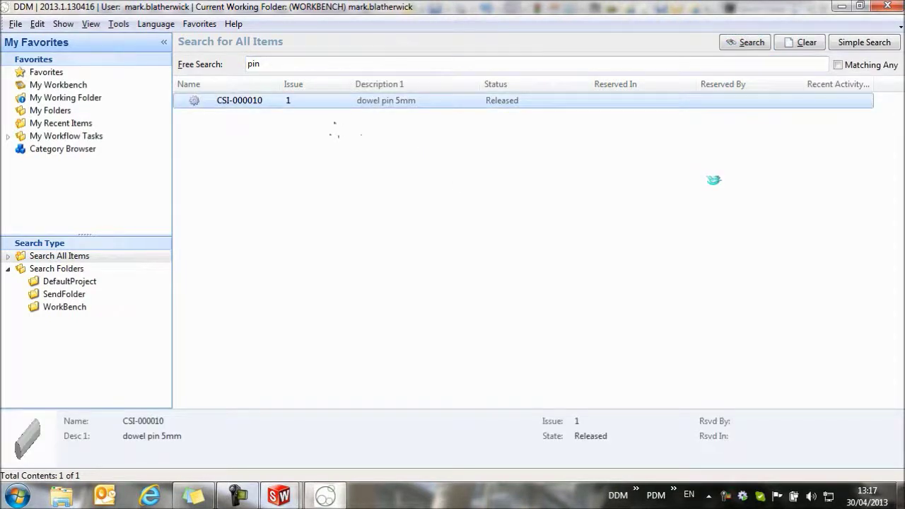
Step: Load CSI-000010 and SmartMate the dowel pin into the plate's upper hole
double_click(237, 103)
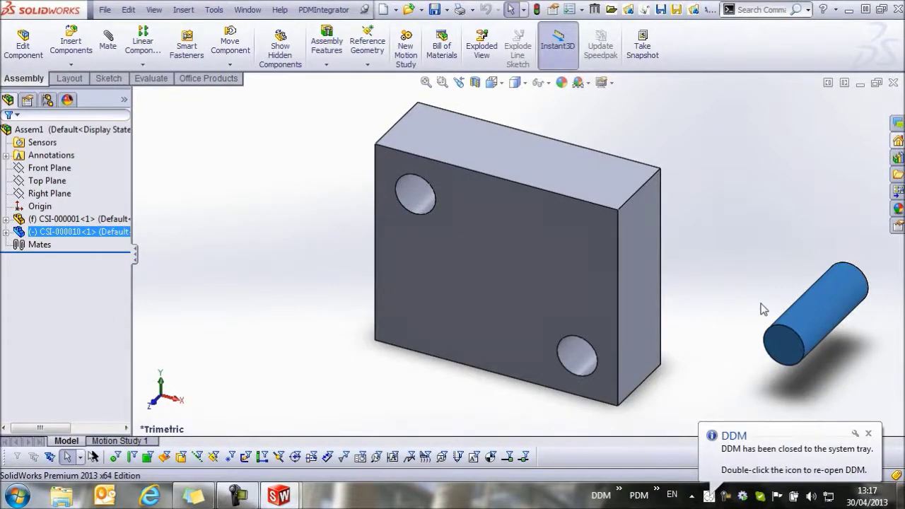
alt+drag(814, 305, 431, 198)
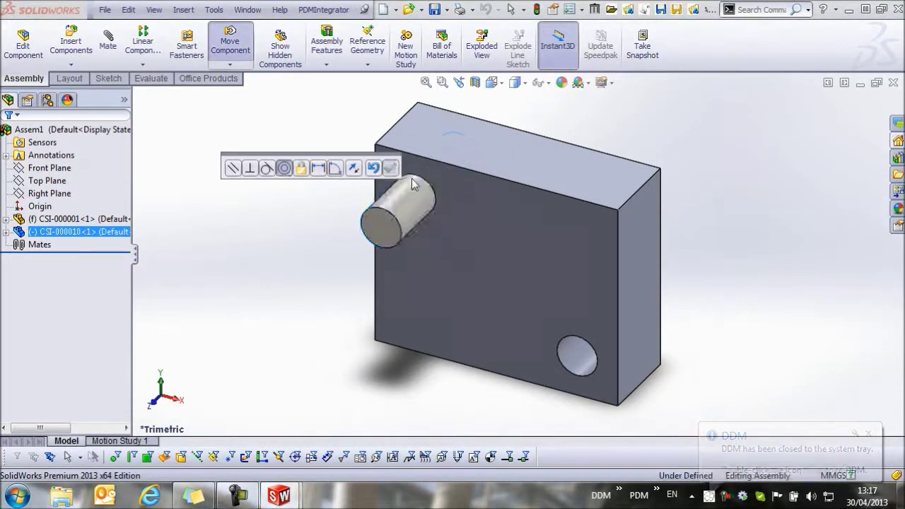
middle_drag(627, 271, 537, 147)
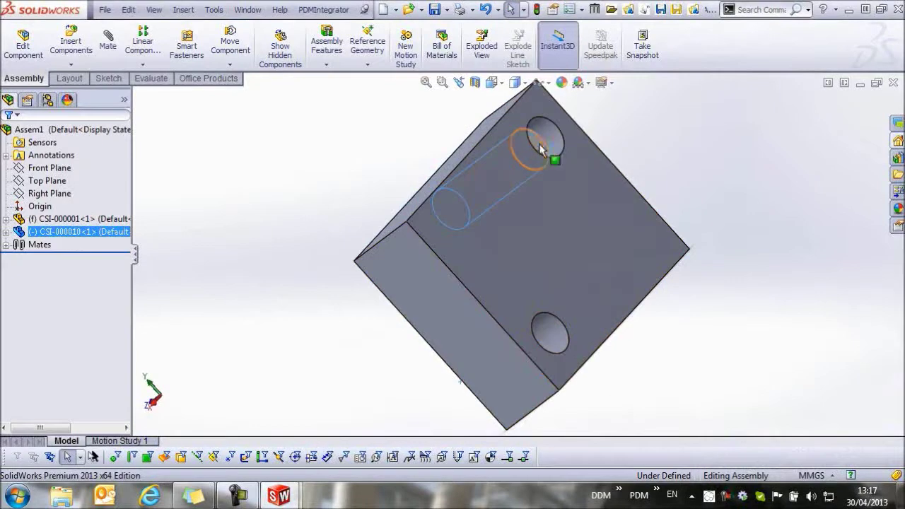
click(562, 151)
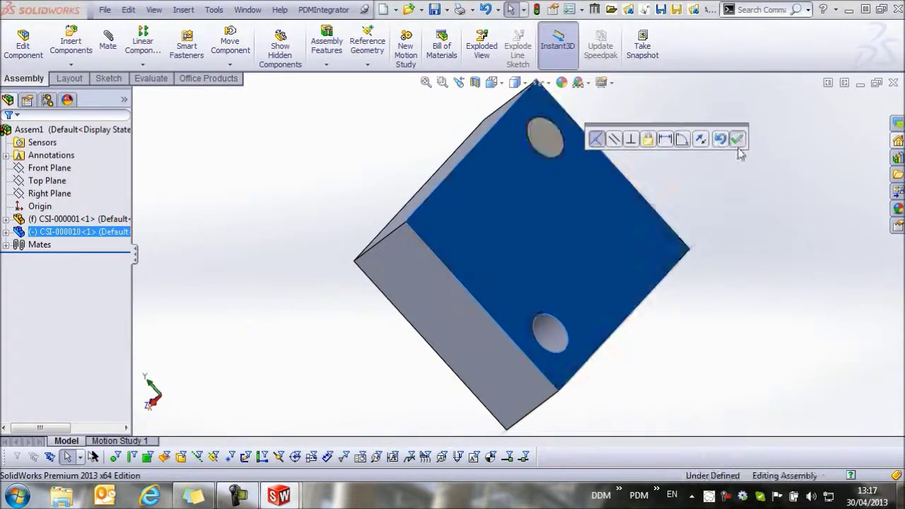
click(734, 167)
middle_drag(618, 246, 746, 156)
click(319, 215)
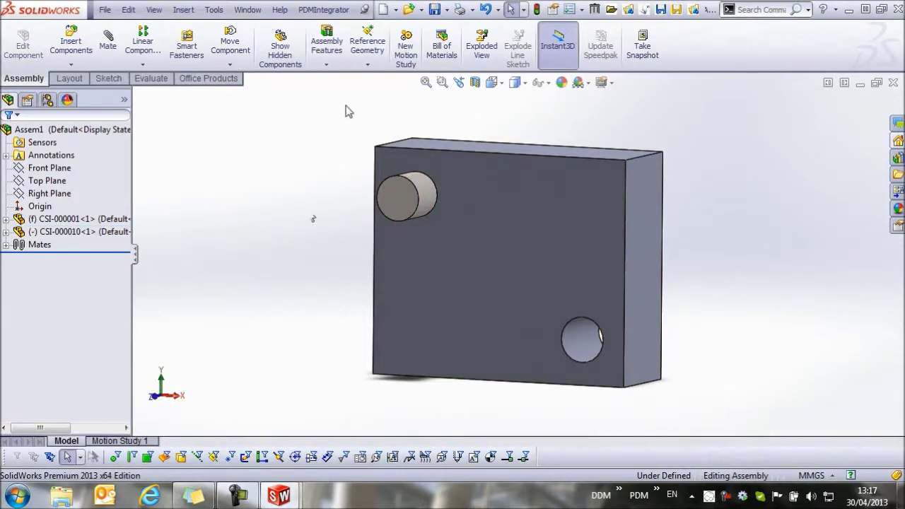
Step: Rebuild the assembly and save it to DDM as CSI-000002, described 'locating plate assy'
click(316, 10)
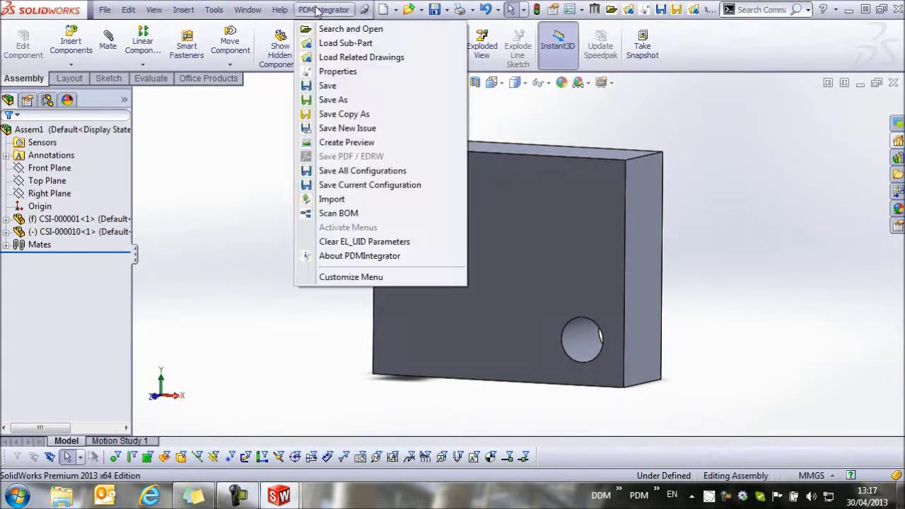
click(347, 86)
click(357, 192)
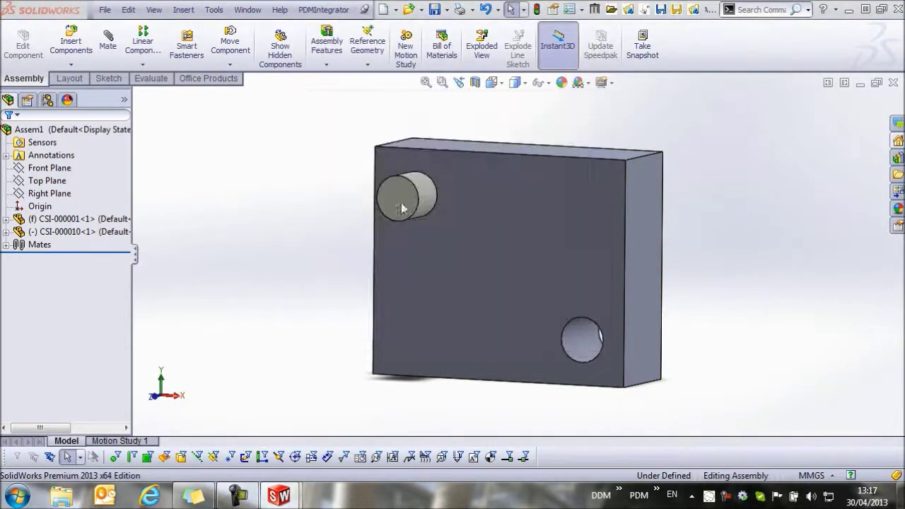
click(523, 429)
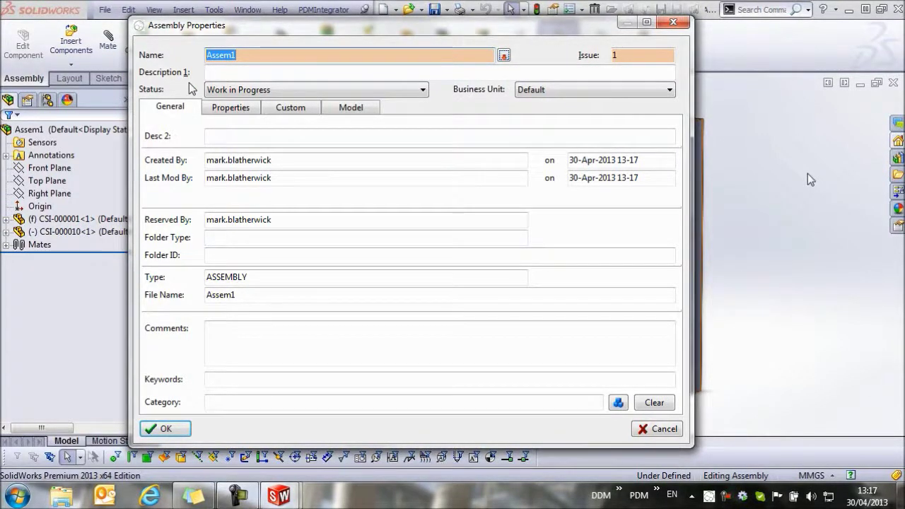
text(CSI)
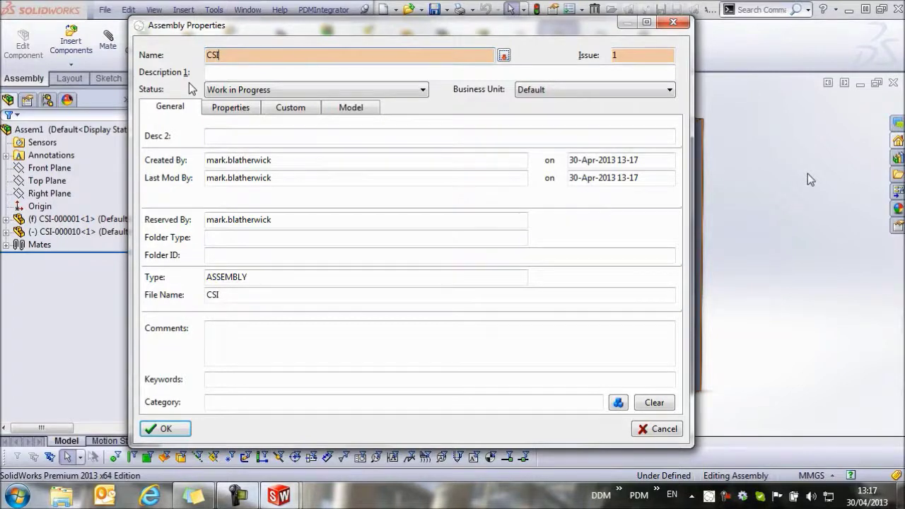
text(-000002)
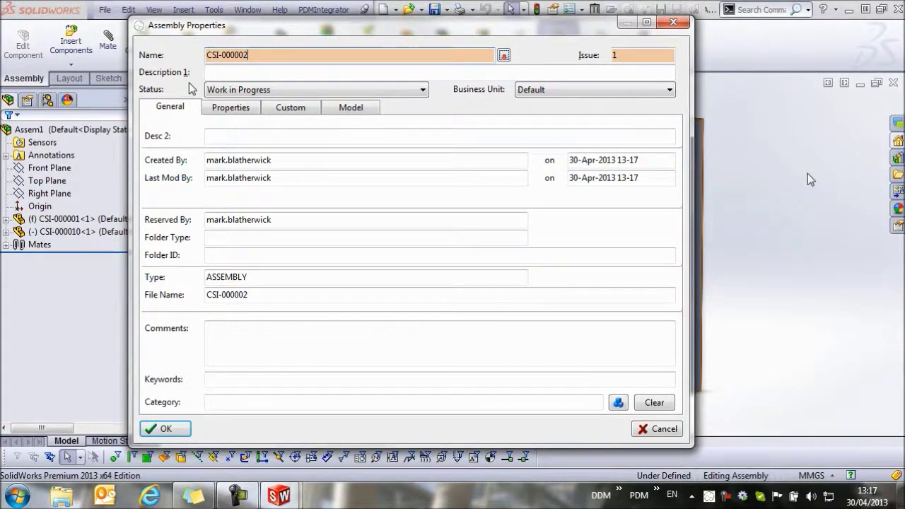
click(238, 72)
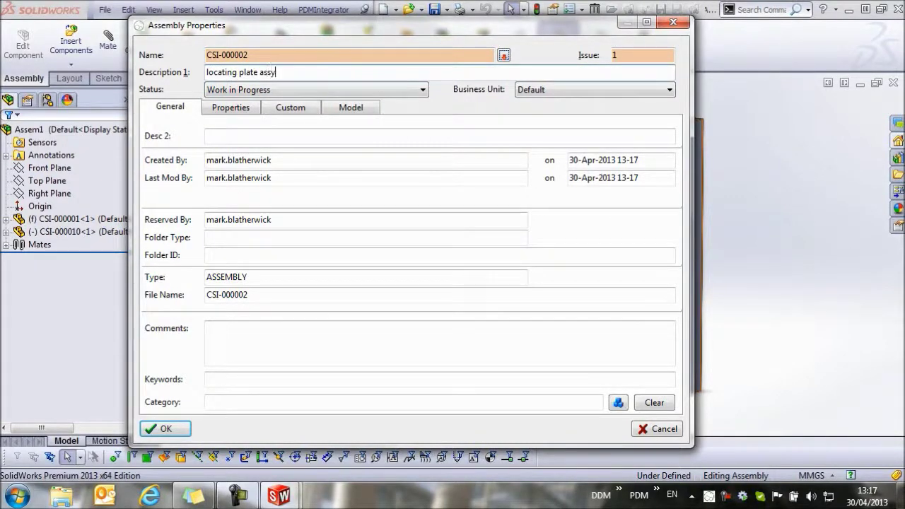
key(Return)
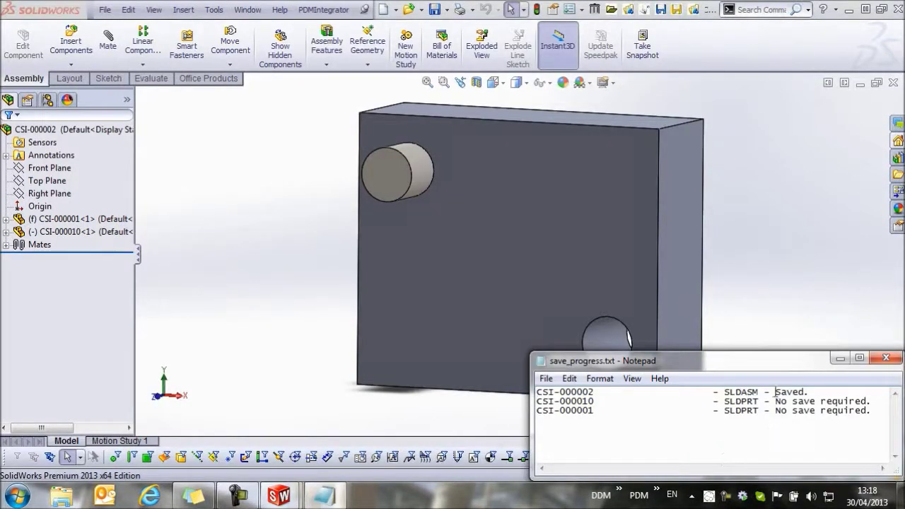
click(886, 358)
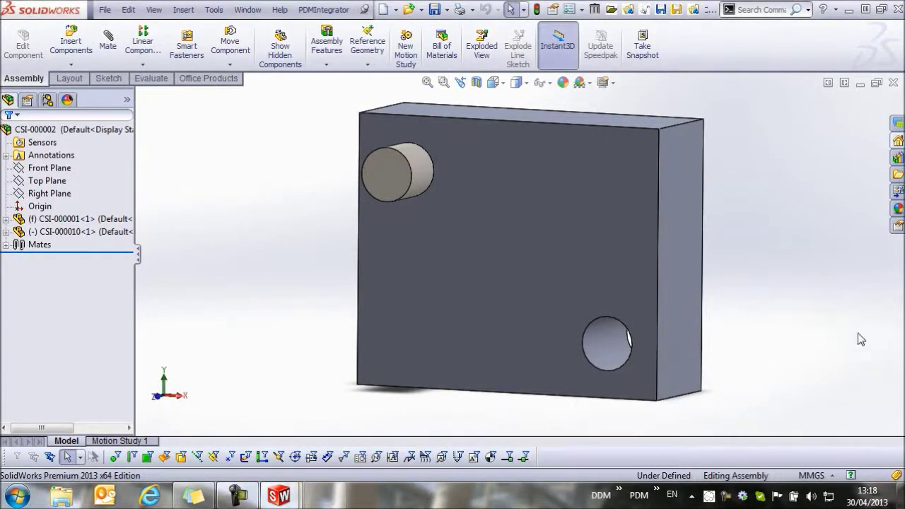
middle_drag(781, 341, 731, 347)
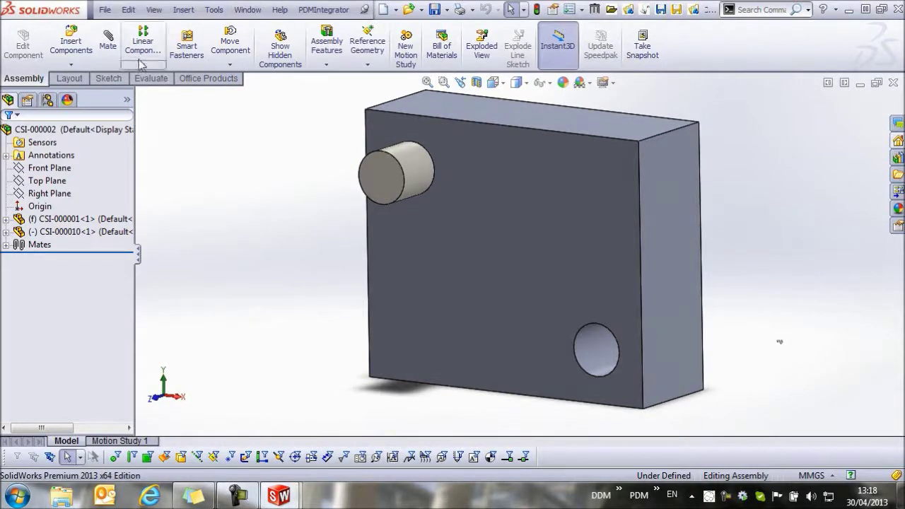
Step: Make a new drawing from the assembly using the DDM A3 2013P sheet format
click(105, 10)
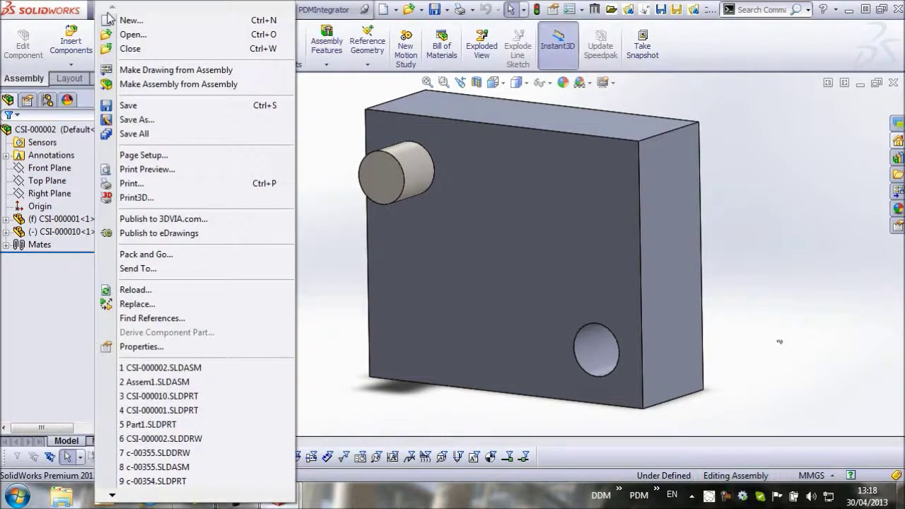
click(141, 69)
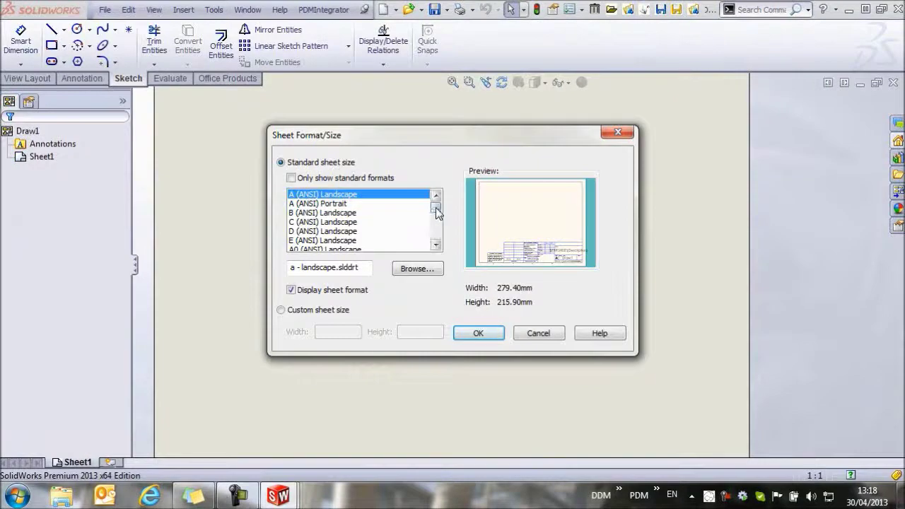
drag(436, 212, 437, 236)
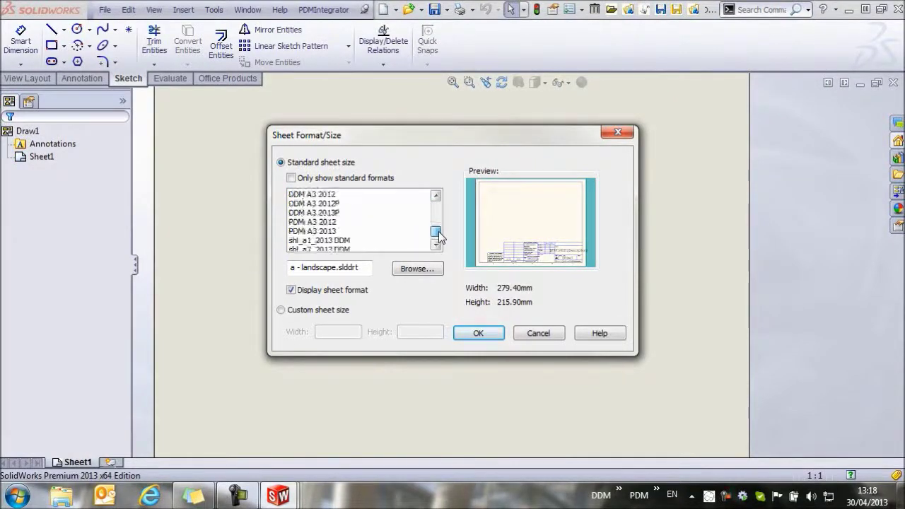
click(329, 212)
click(478, 333)
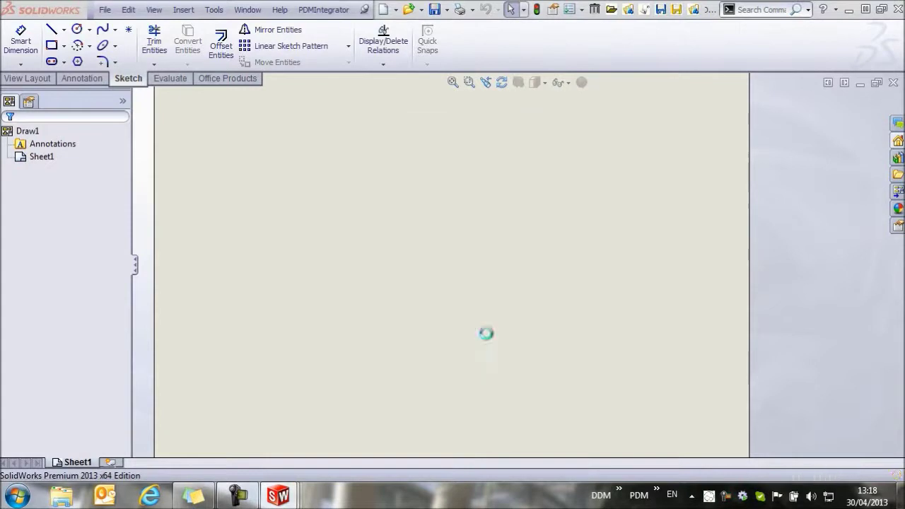
Step: Place the assembly's front view and a projected side view on the sheet
drag(814, 284, 412, 271)
click(594, 270)
key(Escape)
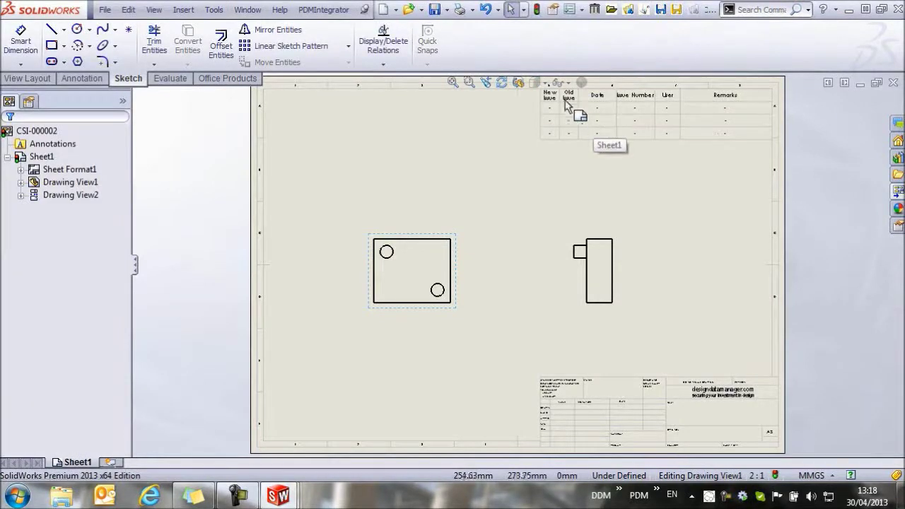
Step: Save the drawing to DDM as CSI-000002, accepting its drawing properties
click(323, 9)
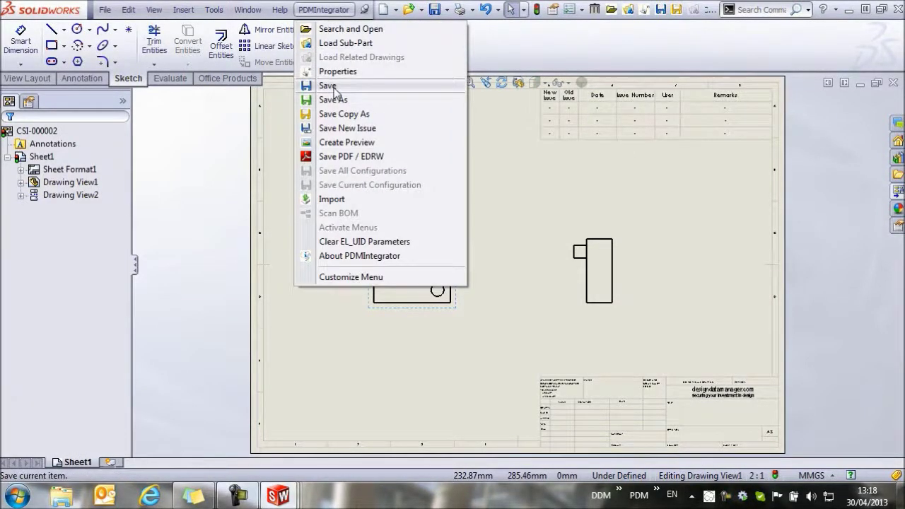
click(332, 86)
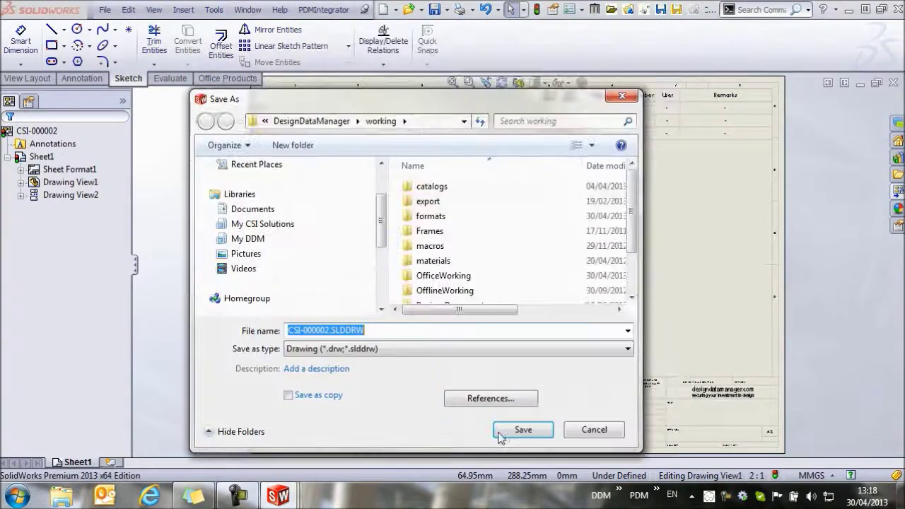
click(515, 436)
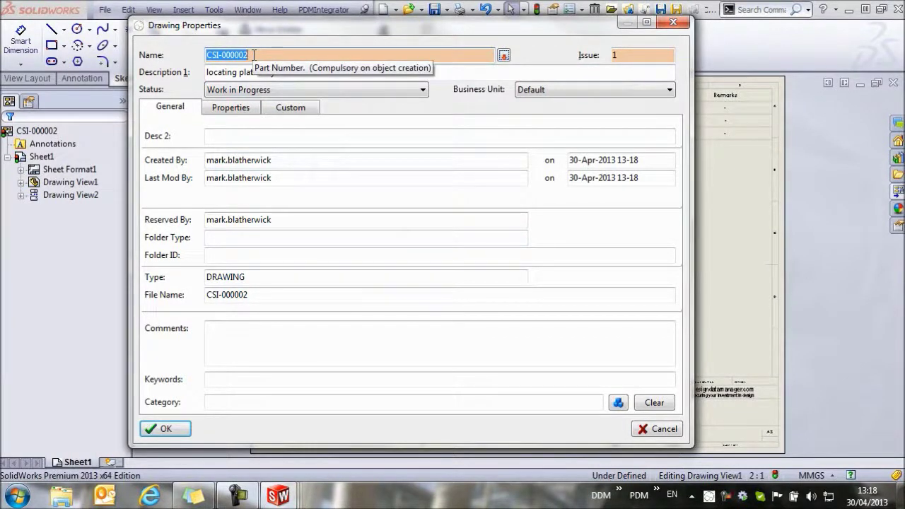
click(165, 428)
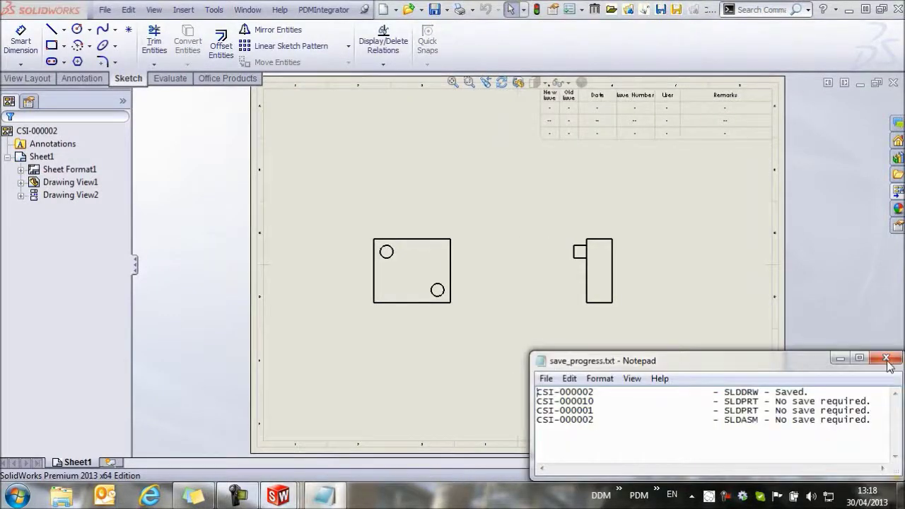
click(885, 358)
Step: Zoom in to check the filled title block, then close the drawing
middle_drag(572, 317, 426, 199)
scroll(525, 287, down, 4)
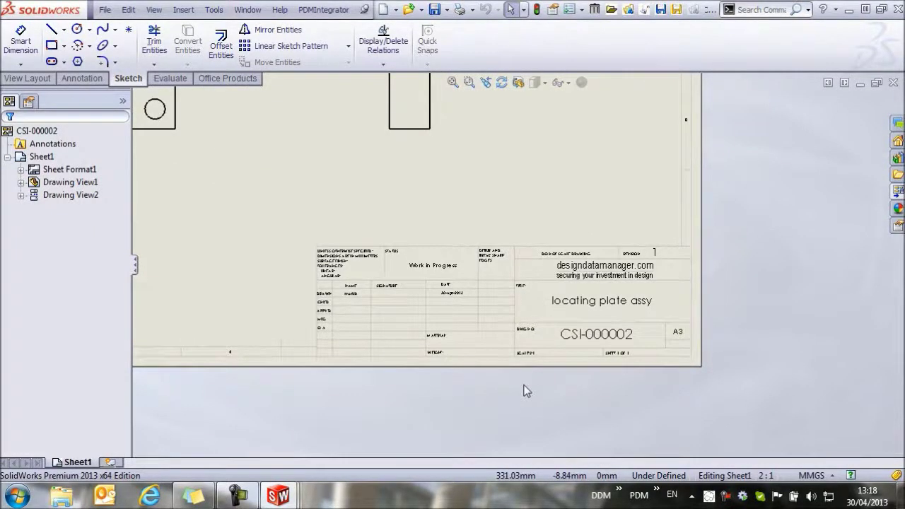
click(893, 82)
Step: Close the assembly and plate part, then find and select drawing CSI-000002 in DDM
click(892, 82)
click(893, 82)
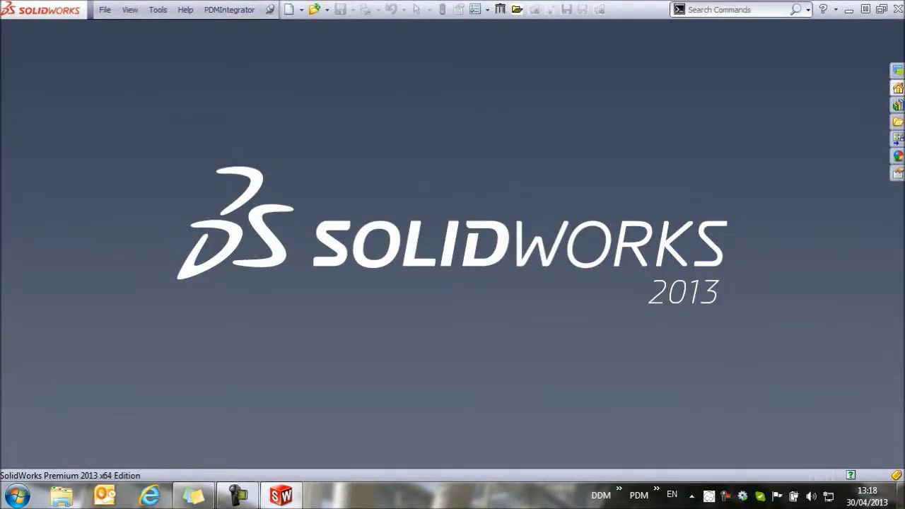
click(229, 9)
click(237, 32)
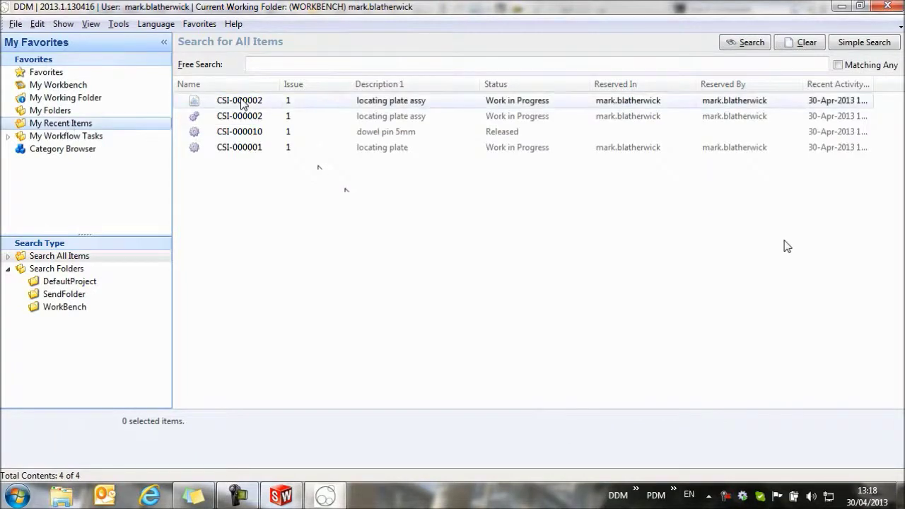
click(242, 104)
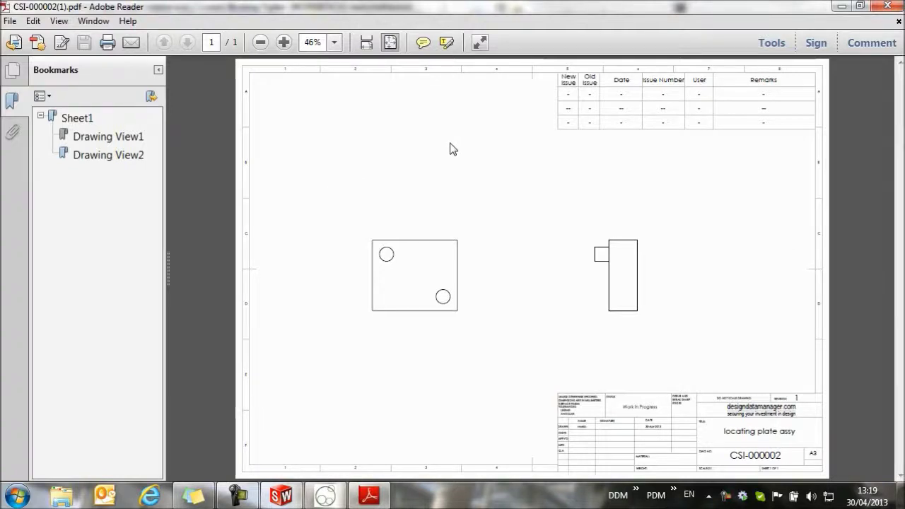
Step: Close the PDF and start releasing CSI-000002, selecting the drawing, assembly and plate
click(888, 6)
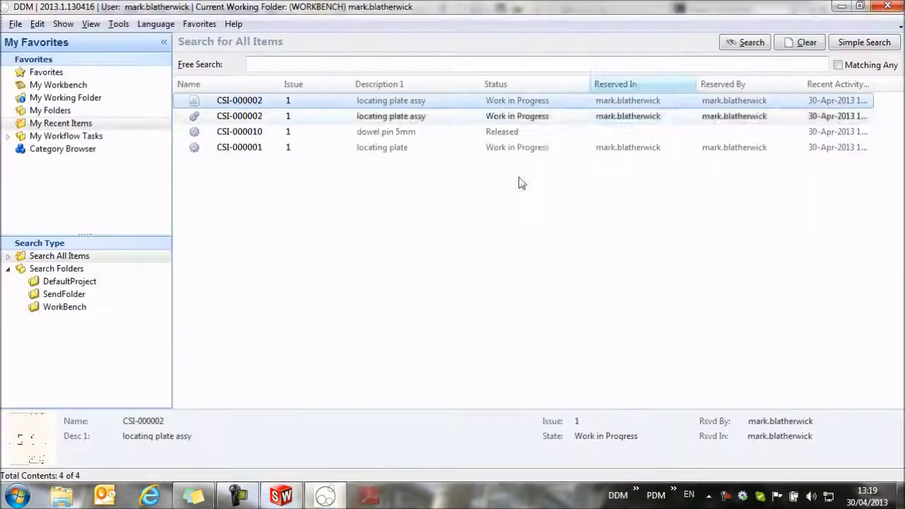
right_click(243, 102)
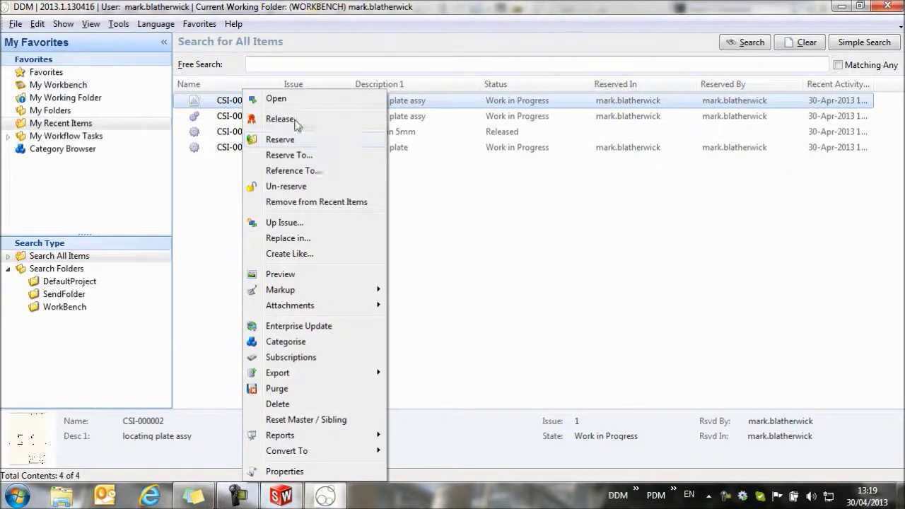
click(279, 119)
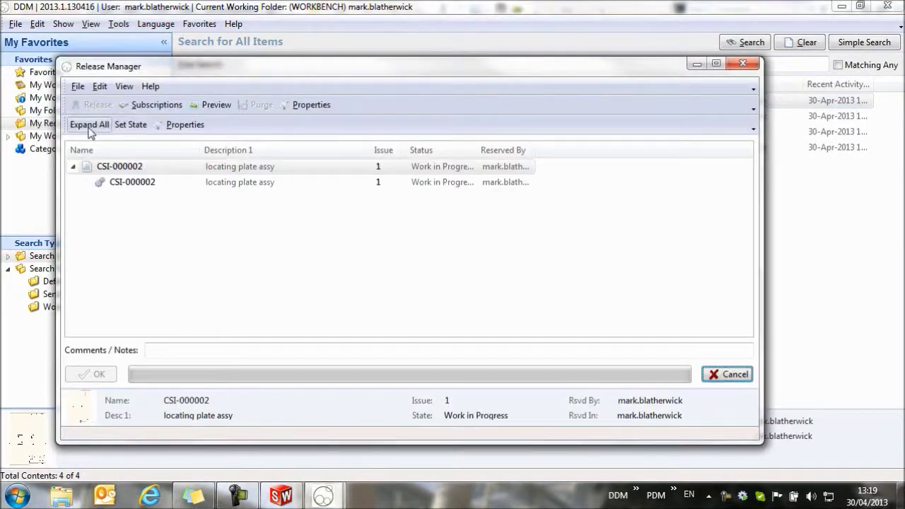
click(90, 125)
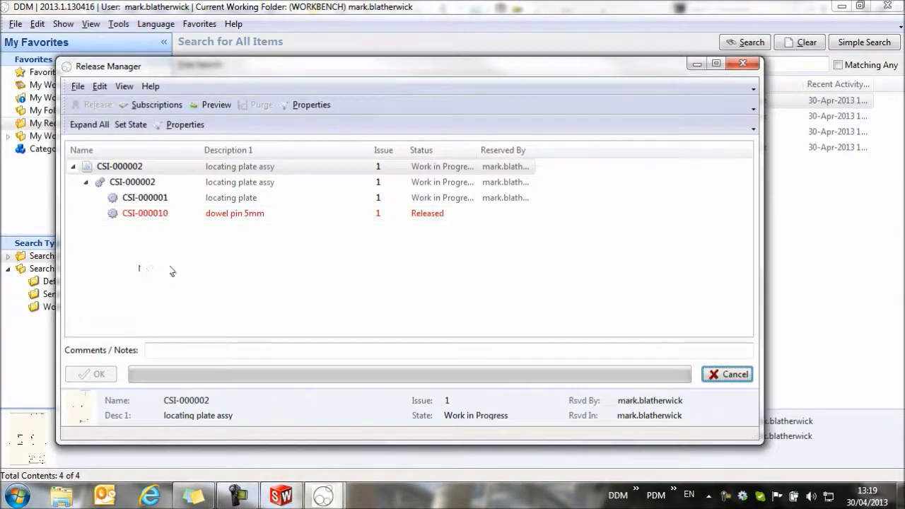
shift+click(190, 202)
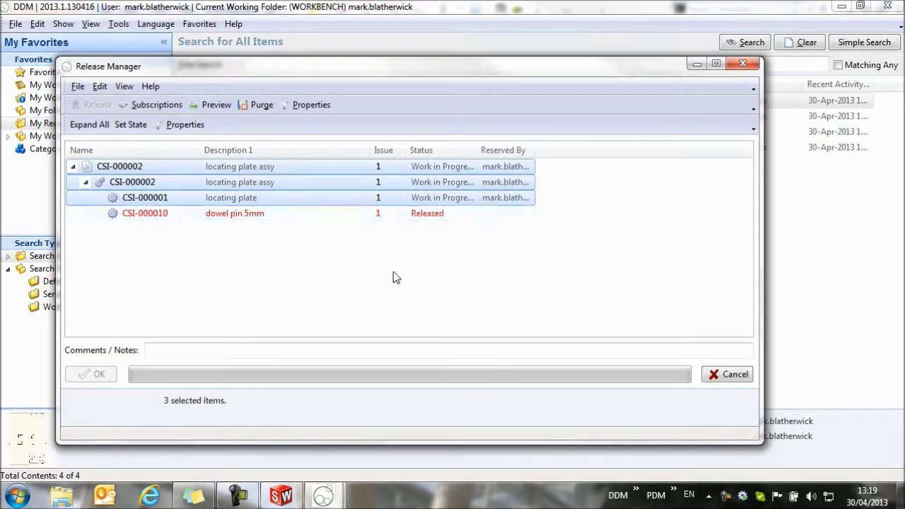
Step: Set the three items to Released with the comment 'ready for manufacture'
click(131, 126)
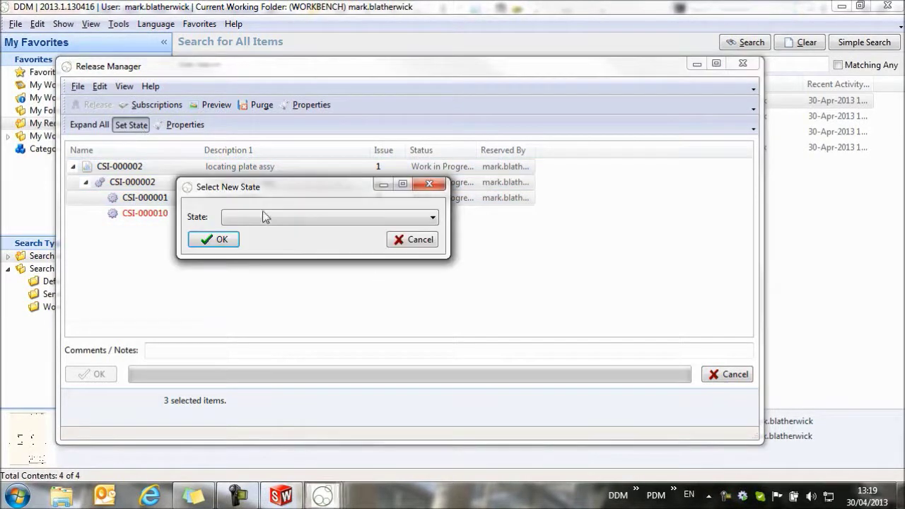
click(276, 218)
click(240, 251)
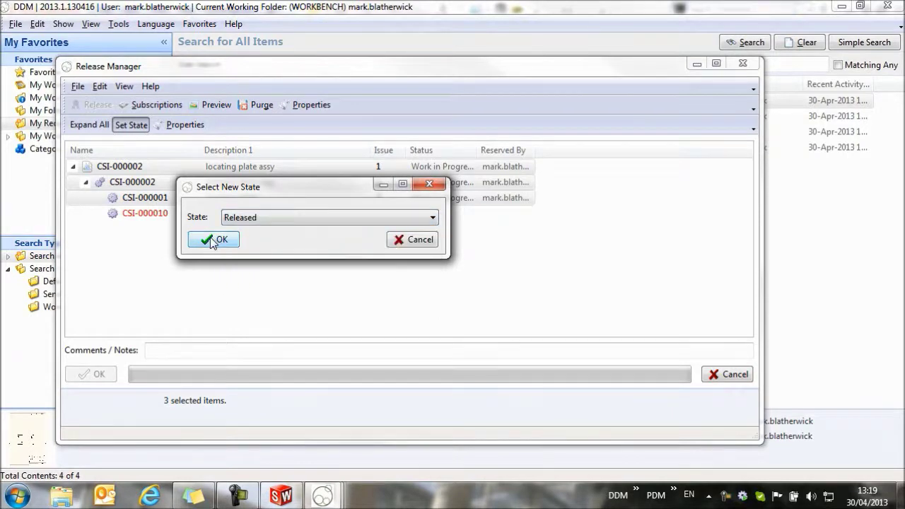
click(228, 242)
click(180, 351)
text(ready for manufacture)
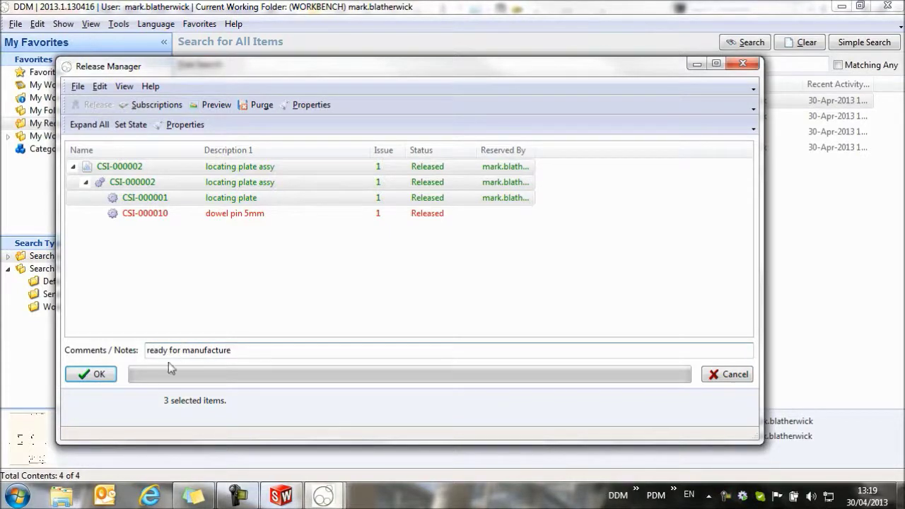
click(95, 374)
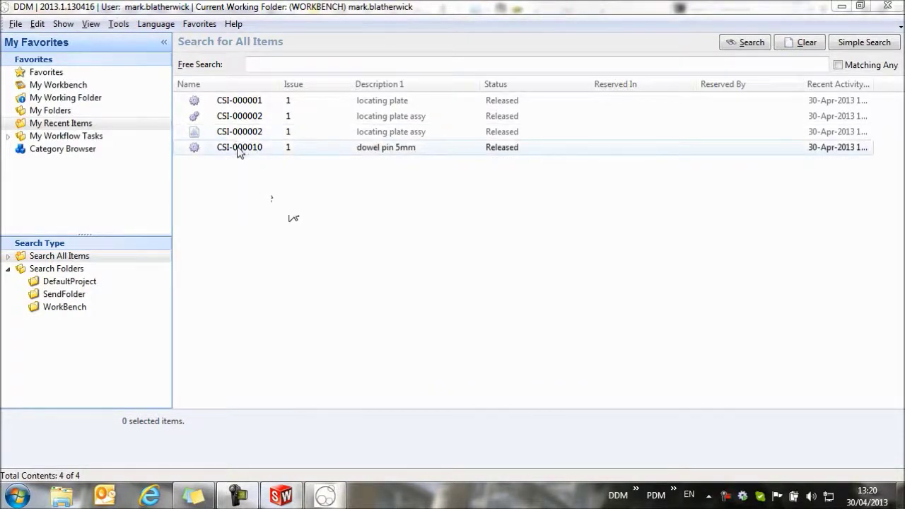
click(233, 103)
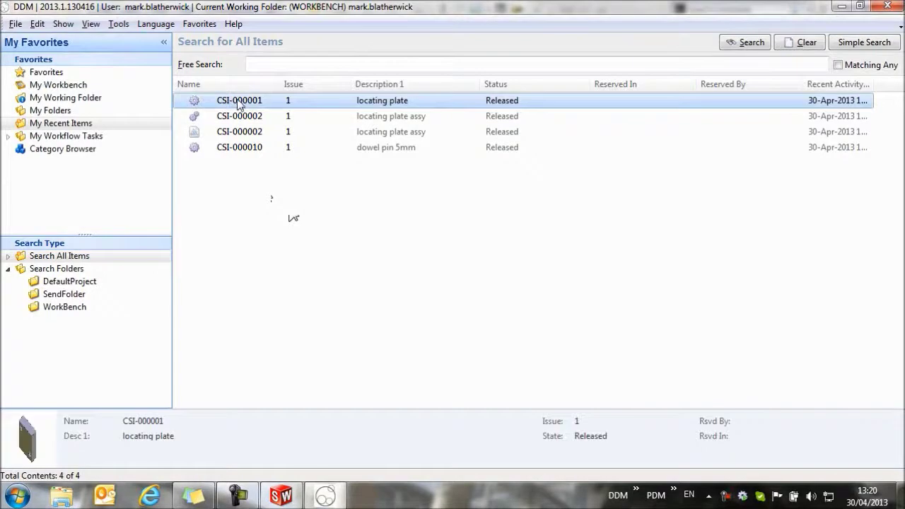
right_click(240, 104)
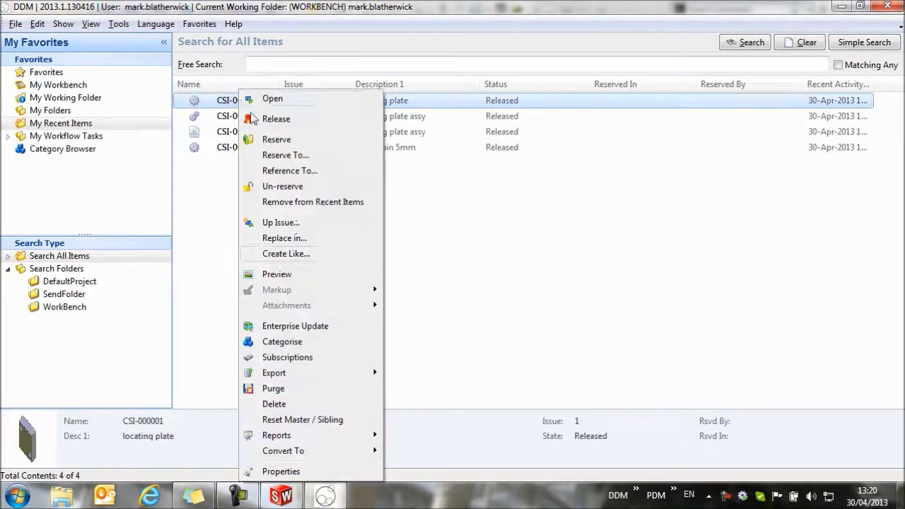
click(303, 474)
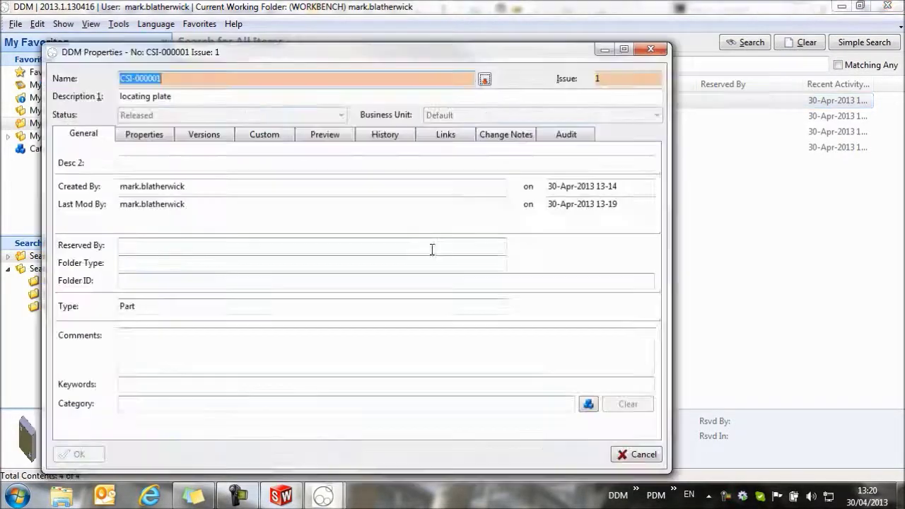
click(447, 135)
click(626, 178)
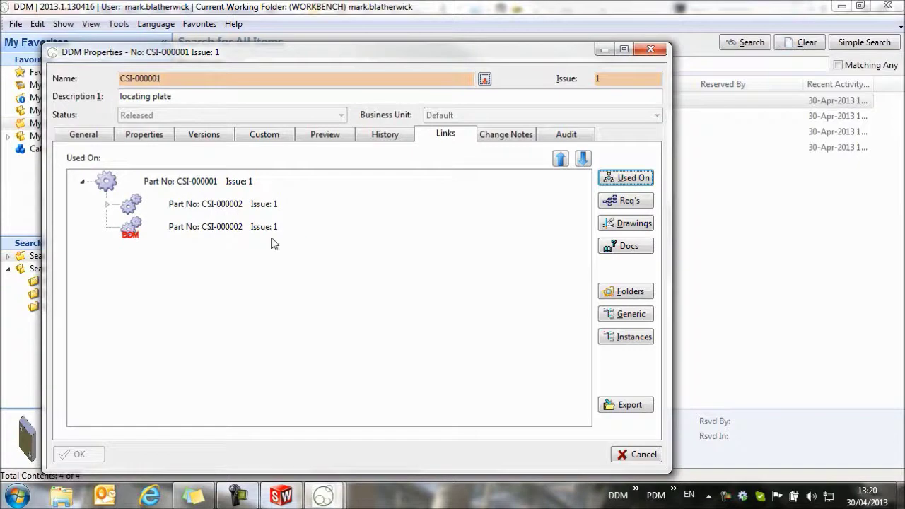
click(642, 454)
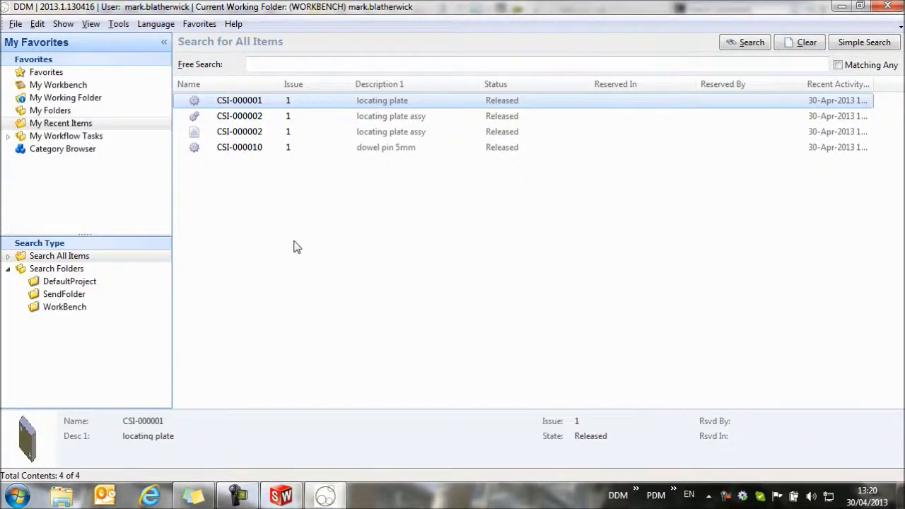
Step: Load drawing CSI-000002 into SolidWorks and expand its assembly to show CSI-000001 and CSI-000010
click(253, 133)
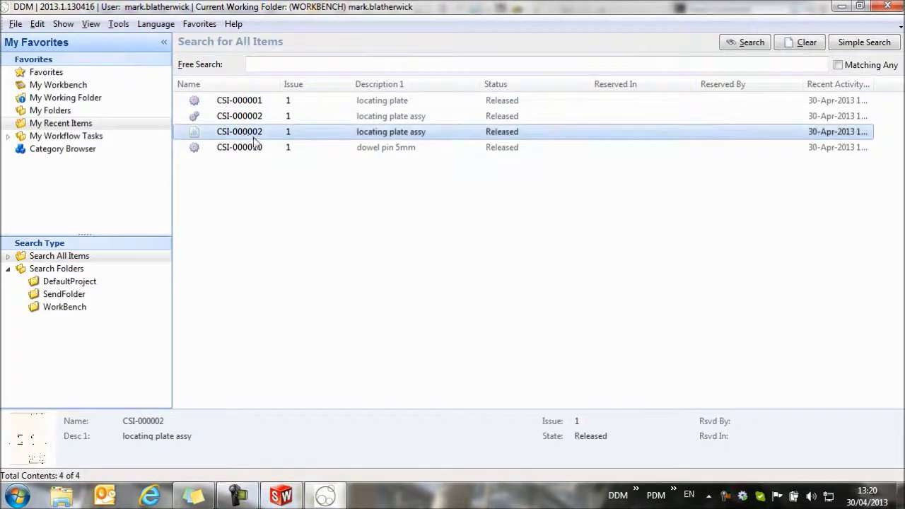
double_click(255, 133)
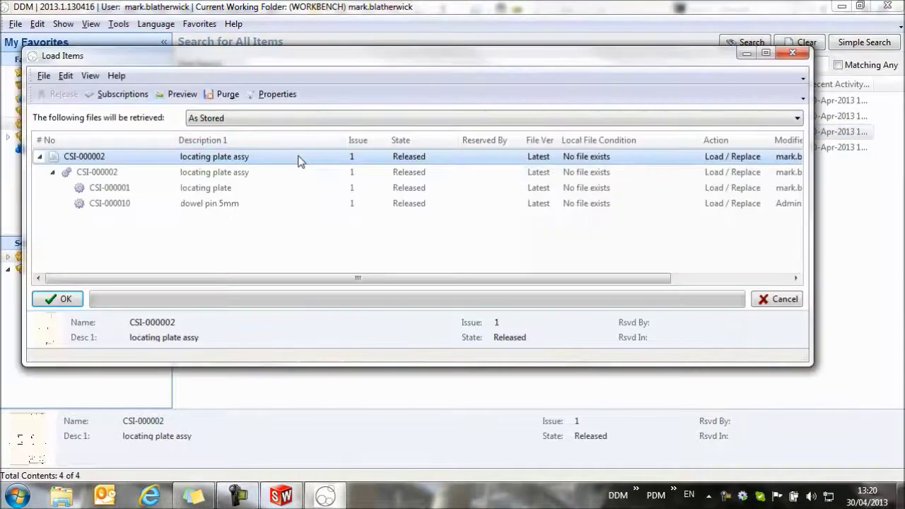
click(57, 299)
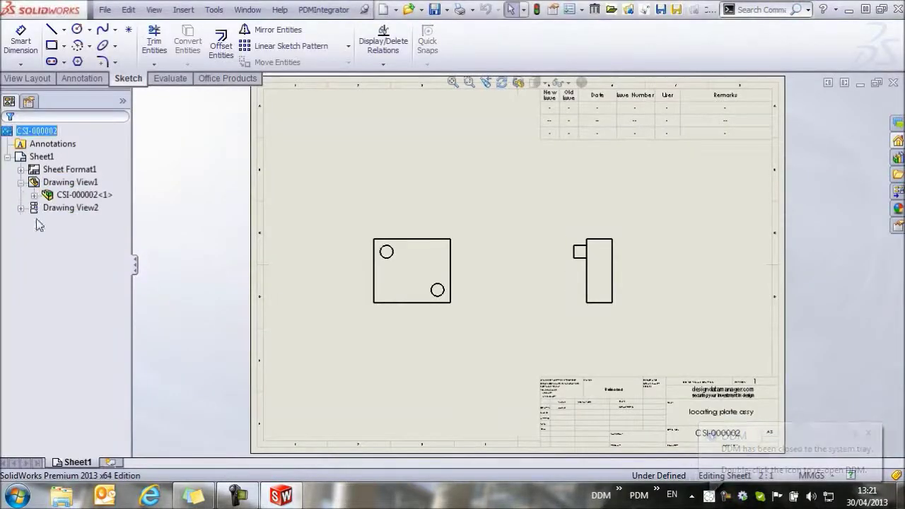
click(34, 195)
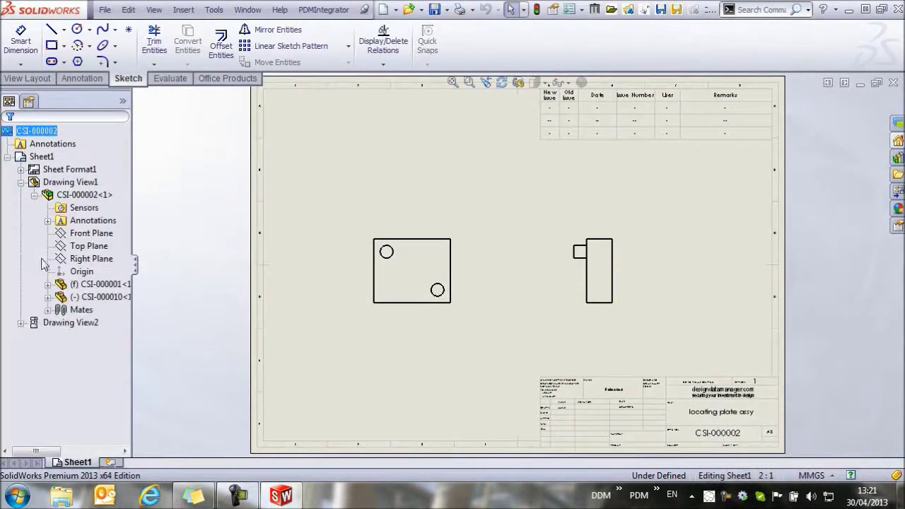
click(83, 195)
Step: Open the assembly, then open the locating plate CSI-000001 as its own part
right_click(84, 196)
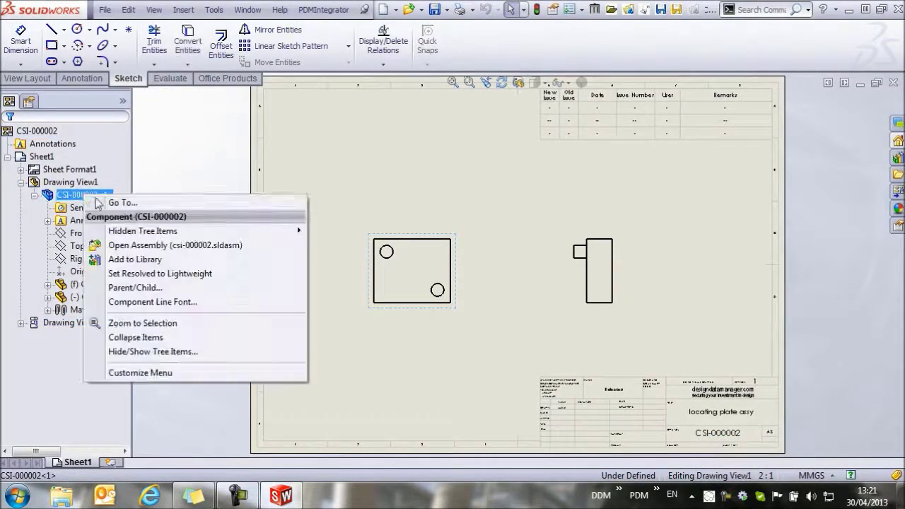
click(141, 244)
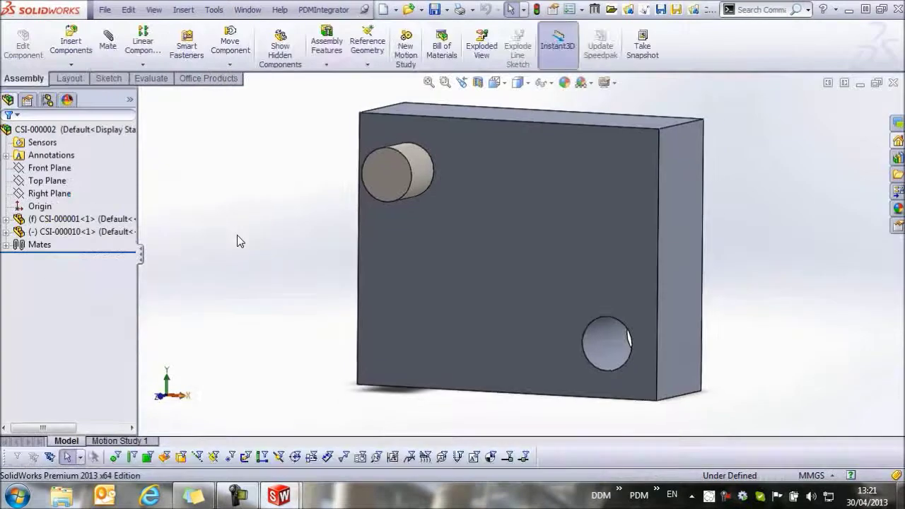
click(551, 168)
right_click(544, 167)
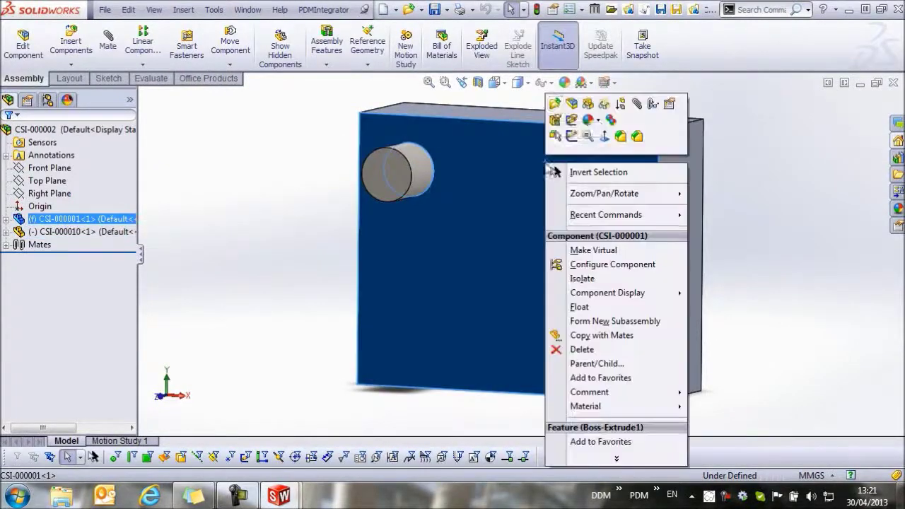
click(557, 107)
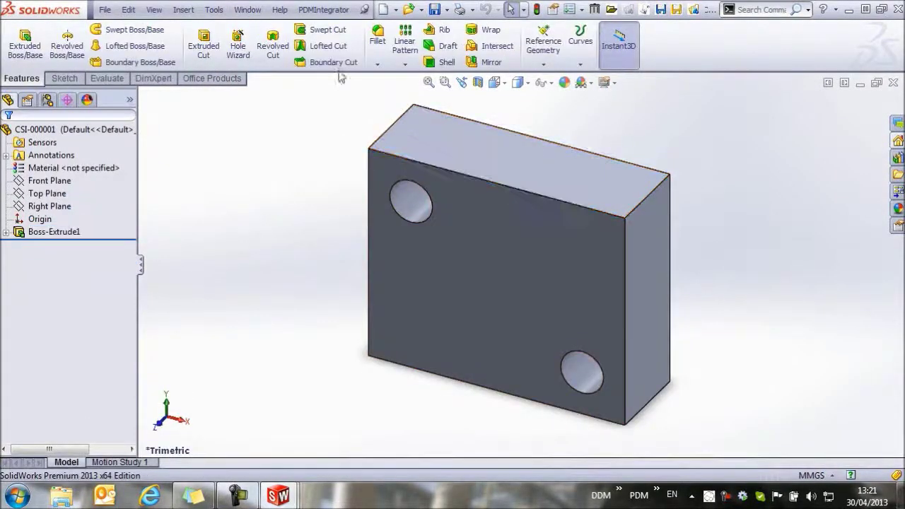
Step: Round the block's top-right edge with a 10 mm fillet
click(377, 35)
click(644, 196)
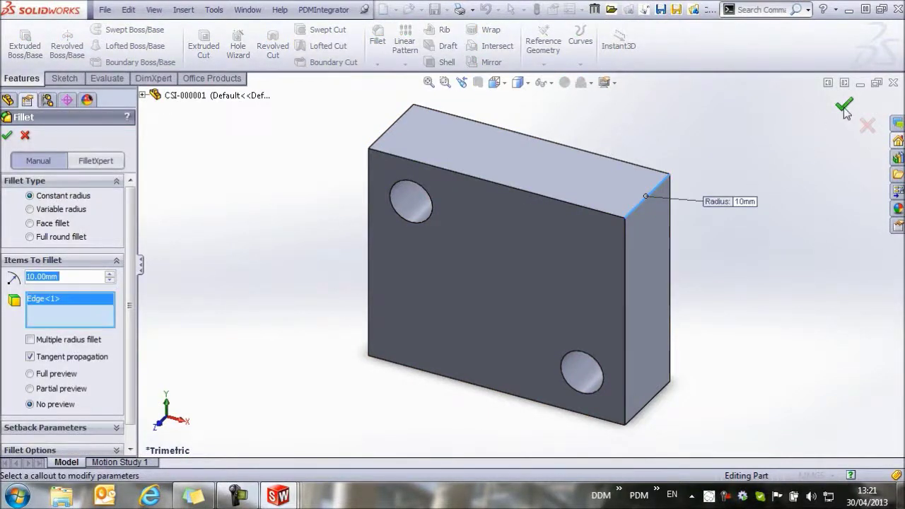
key(Return)
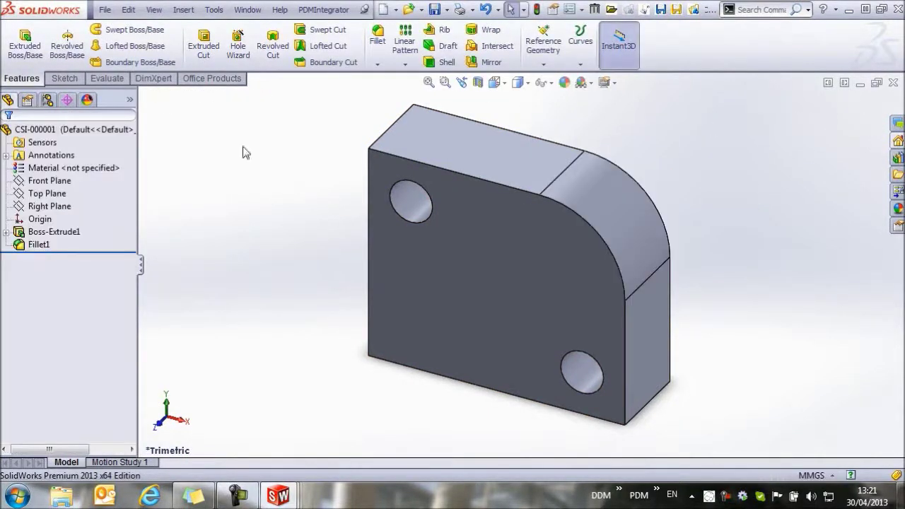
click(249, 10)
Step: From the Sheet1 drawing, raise the drawing, assembly and CSI-000001 to issue 2 with Save New Issue
click(315, 156)
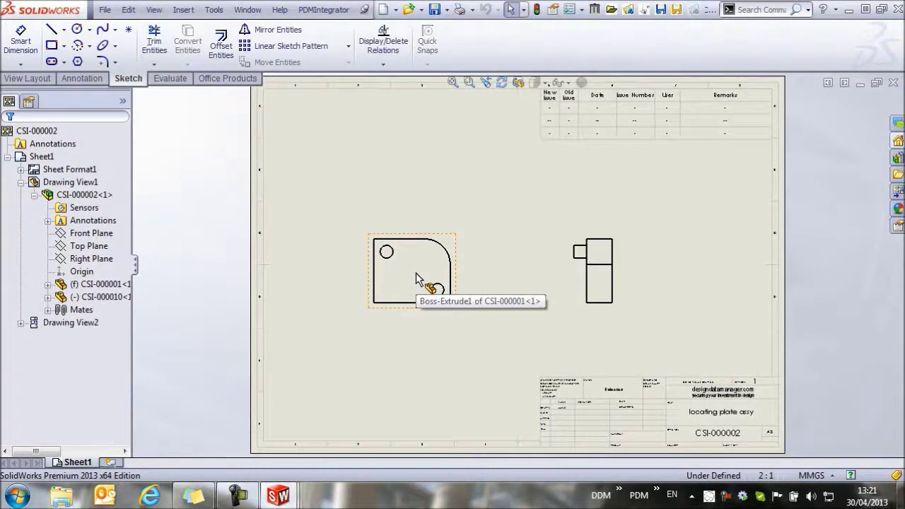
click(322, 11)
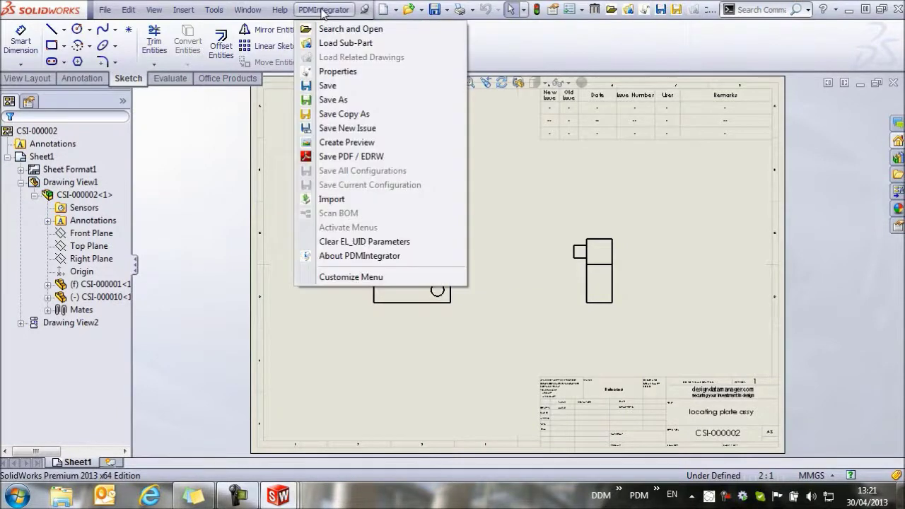
click(347, 128)
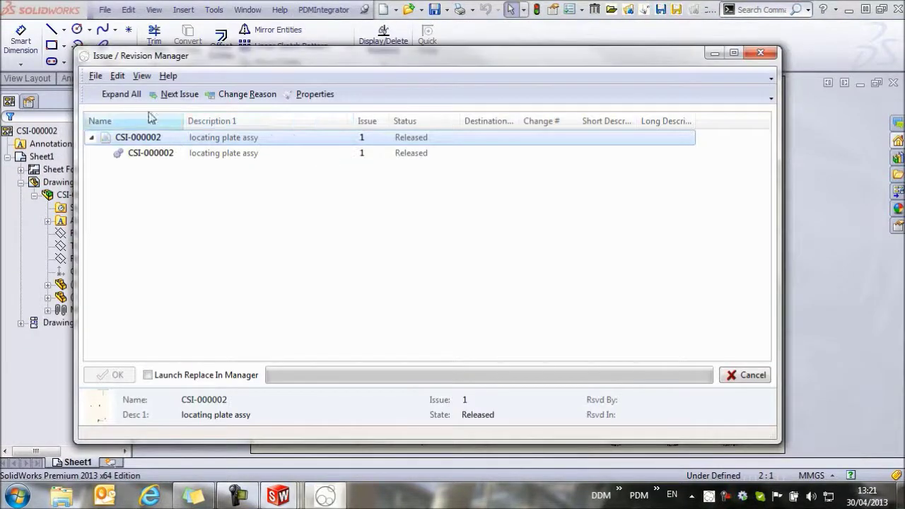
click(121, 94)
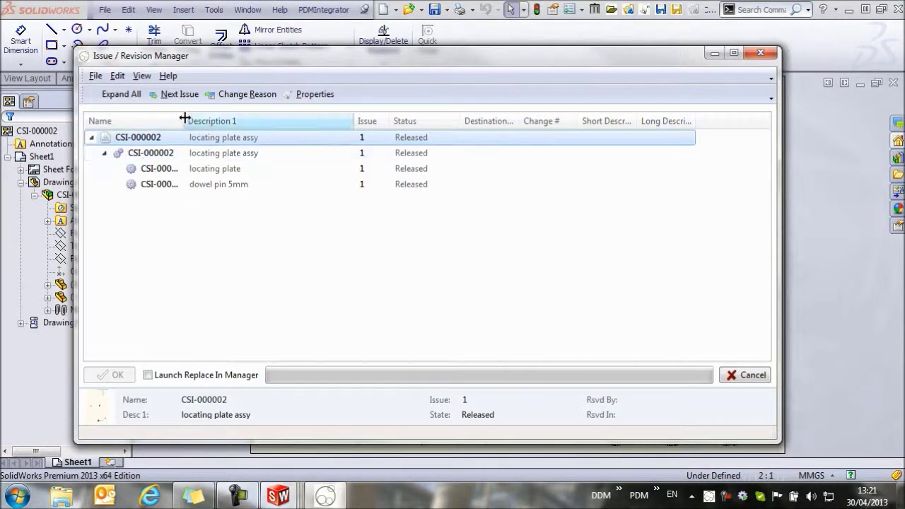
drag(184, 118, 237, 117)
ctrl+click(162, 156)
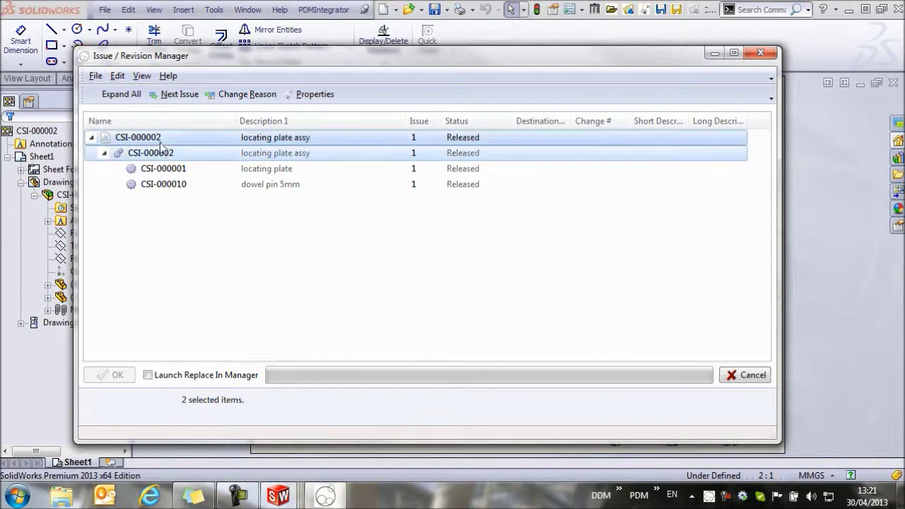
ctrl+click(209, 173)
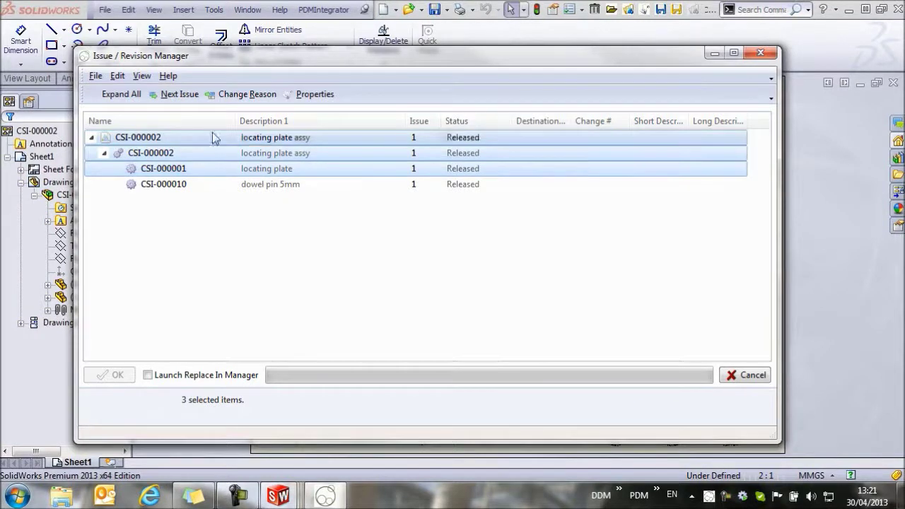
click(177, 94)
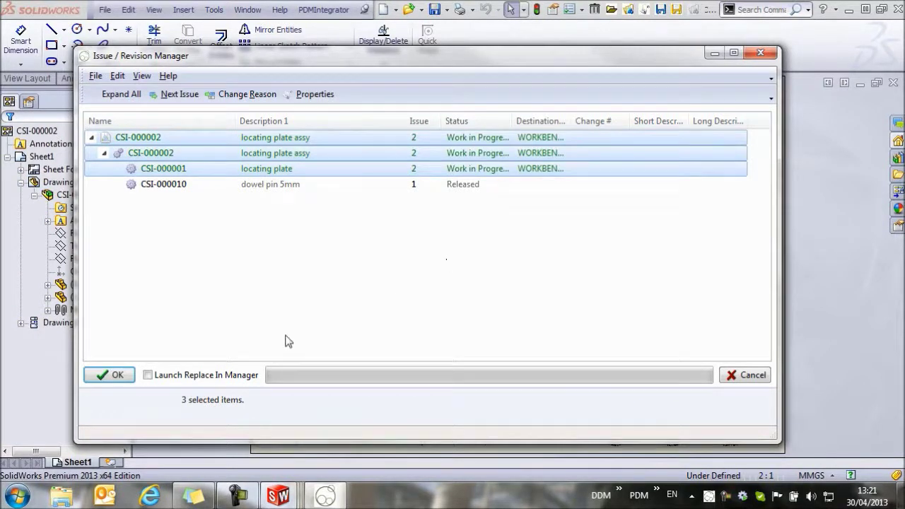
Step: Enter ECN description 'round added to plate' and long description '10mm round added to plate', then confirm
click(227, 94)
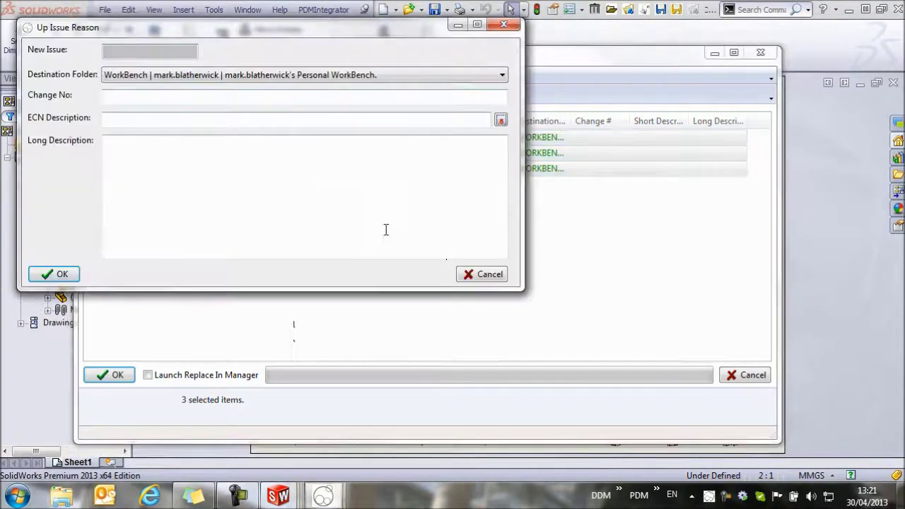
key(Tab)
text(round)
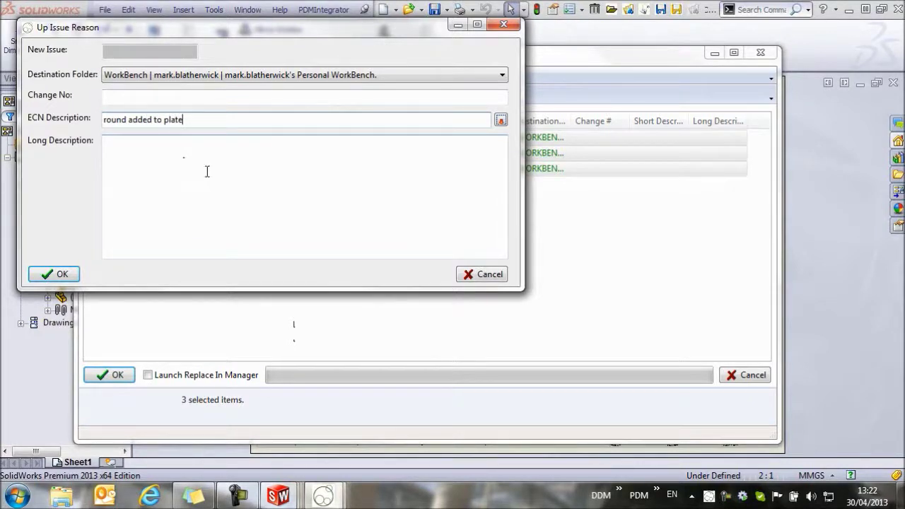
click(502, 121)
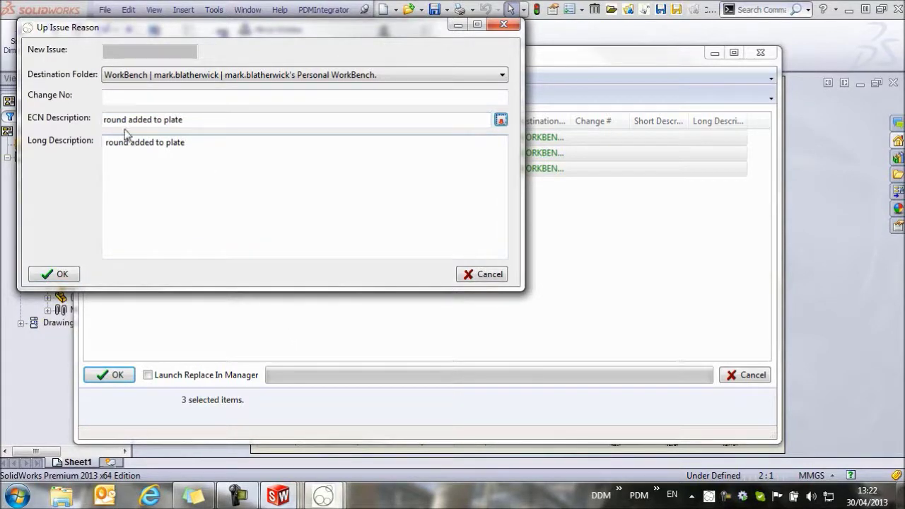
text(10mm)
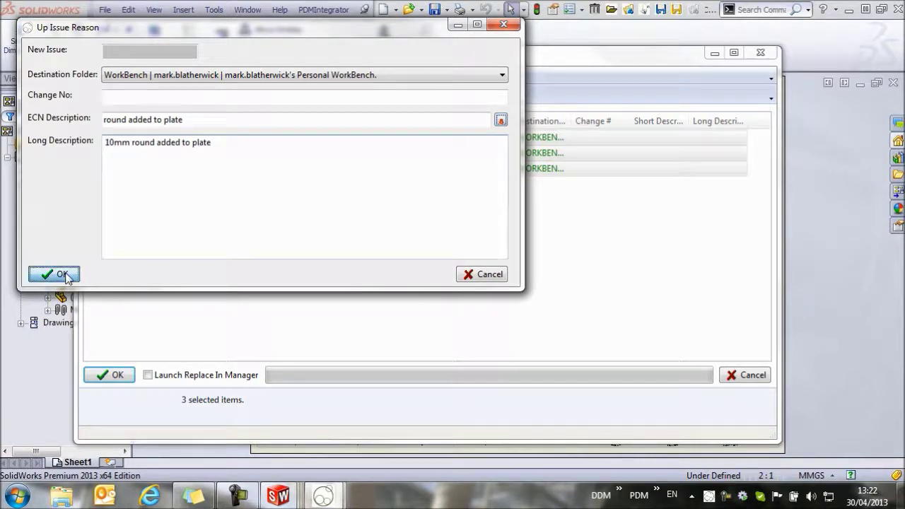
click(54, 273)
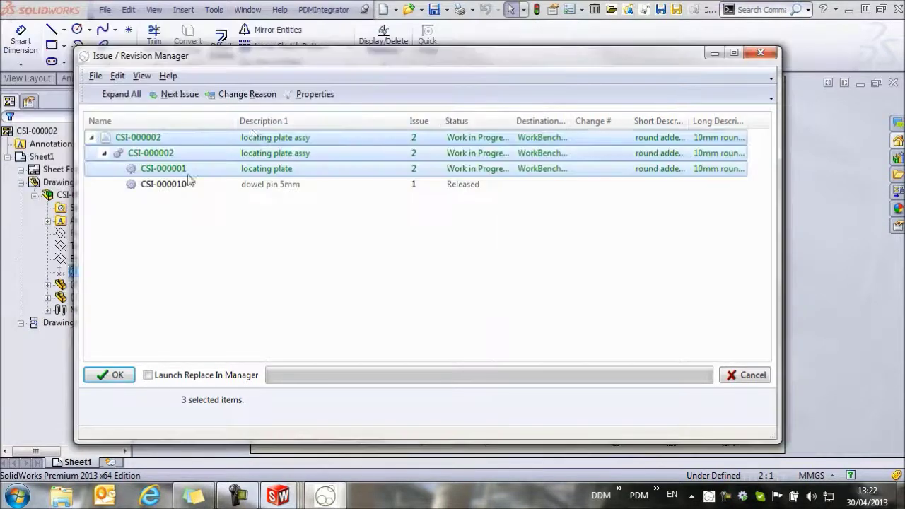
Step: Save the issue-2 up-issue, close the save_progress log, and zoom into the drawing's revision table
click(110, 375)
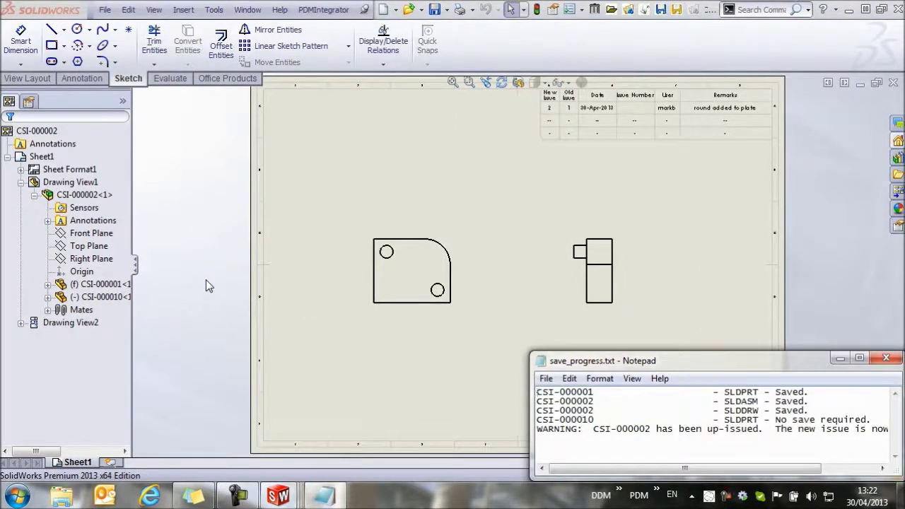
click(886, 358)
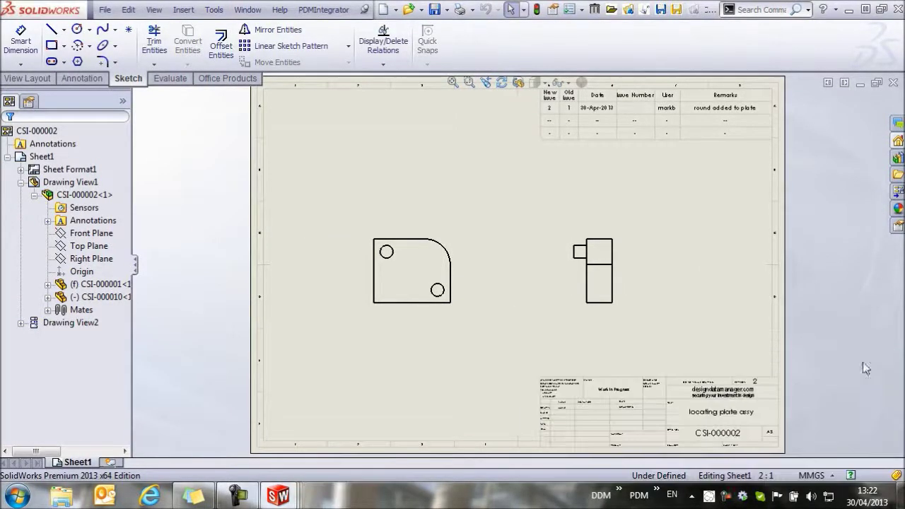
scroll(582, 220, down, 2)
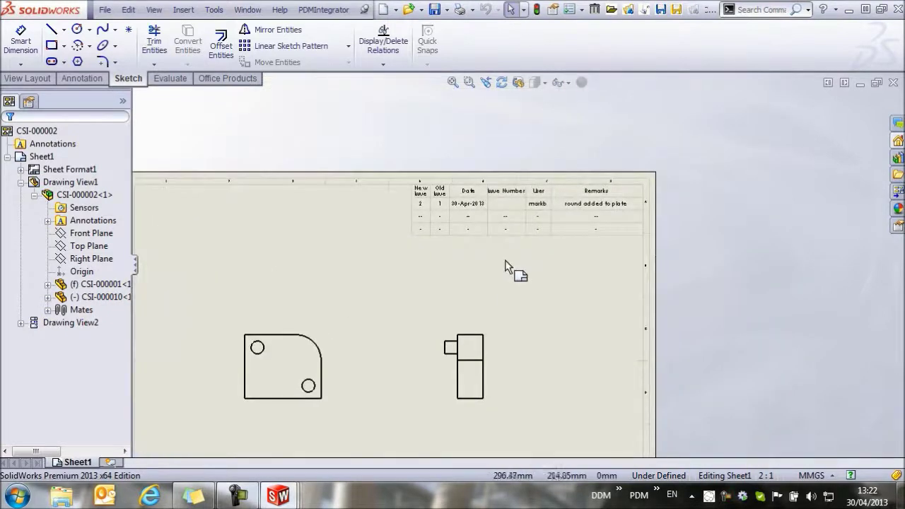
scroll(515, 219, up, 2)
scroll(502, 211, down, 3)
scroll(502, 211, down, 2)
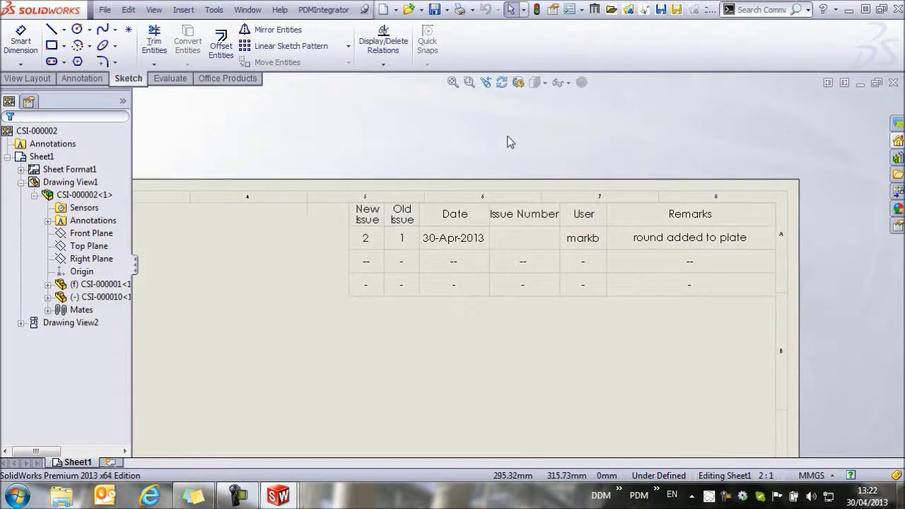
Step: Use PDMIntegrator Search and Open to select the CSI-000002 issue 2 drawing in My Recent Items
click(323, 9)
click(360, 28)
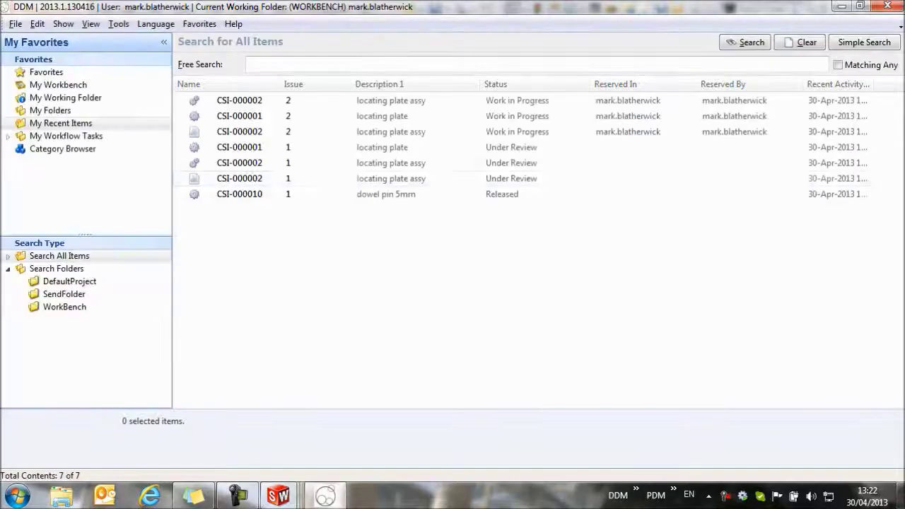
click(287, 132)
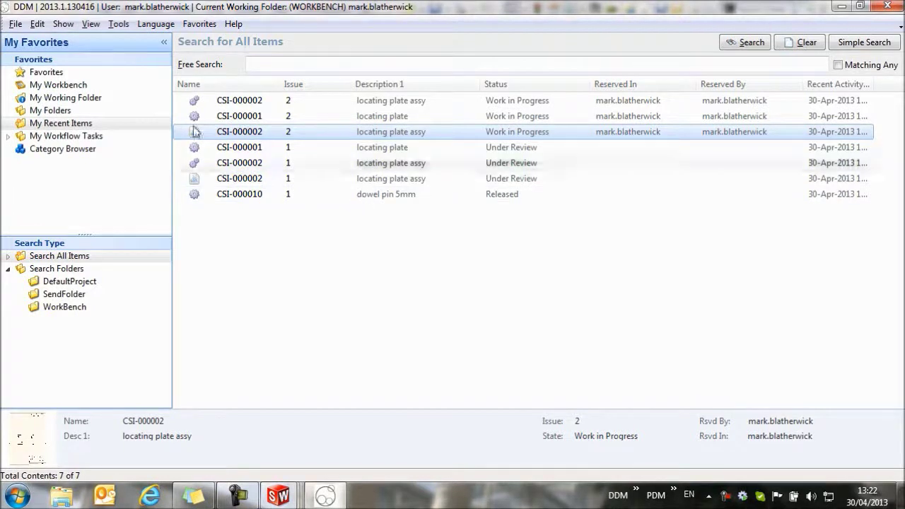
Step: Release issue 2 of the CSI-000002 drawing and all its expanded linked items, setting state to Released
right_click(233, 135)
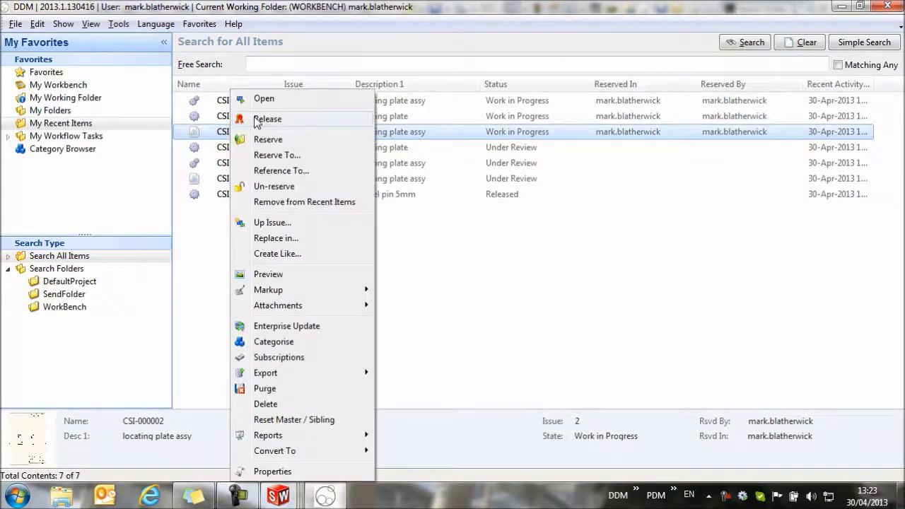
click(263, 119)
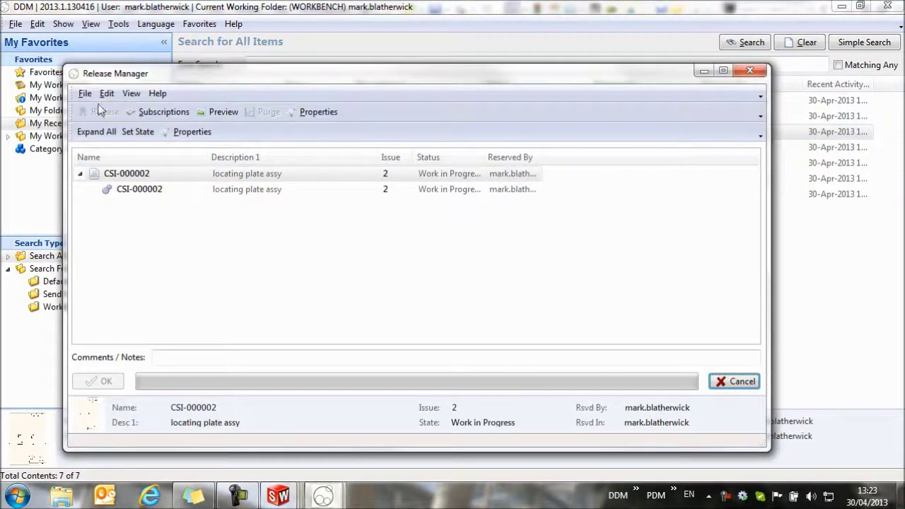
click(96, 132)
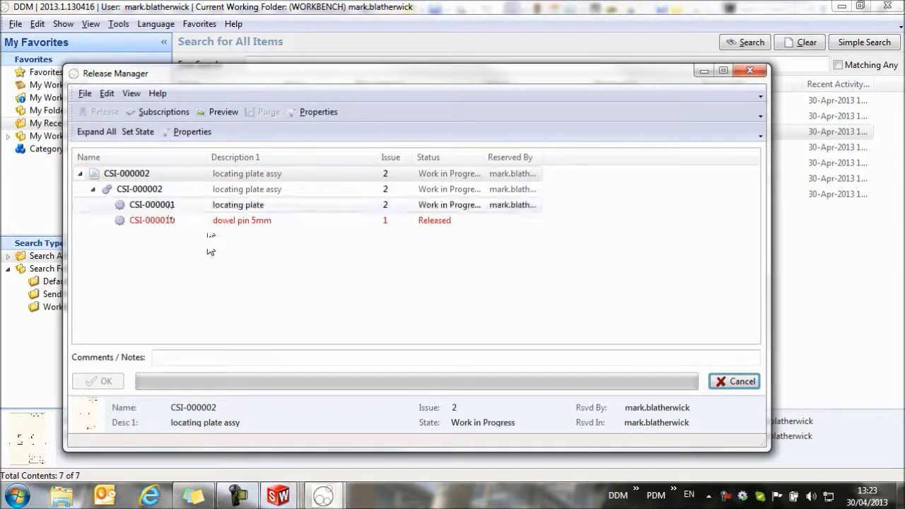
click(129, 135)
click(265, 219)
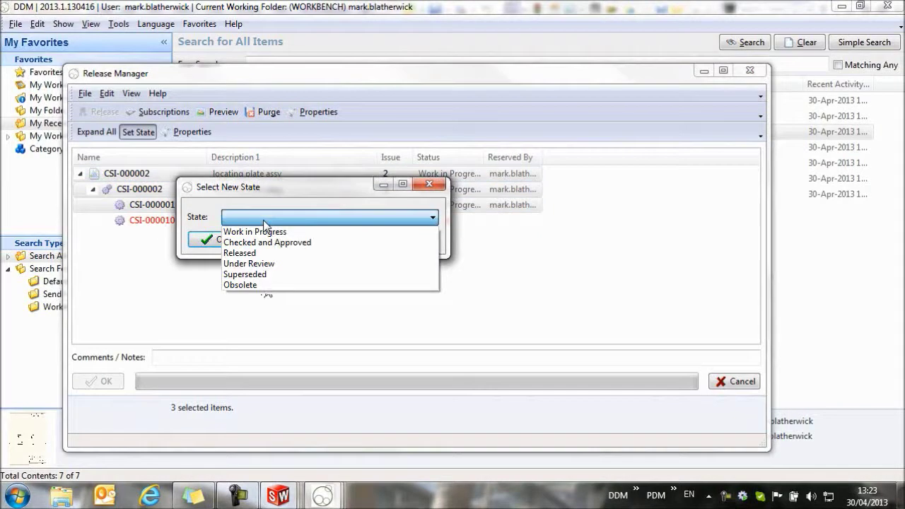
click(249, 253)
click(204, 240)
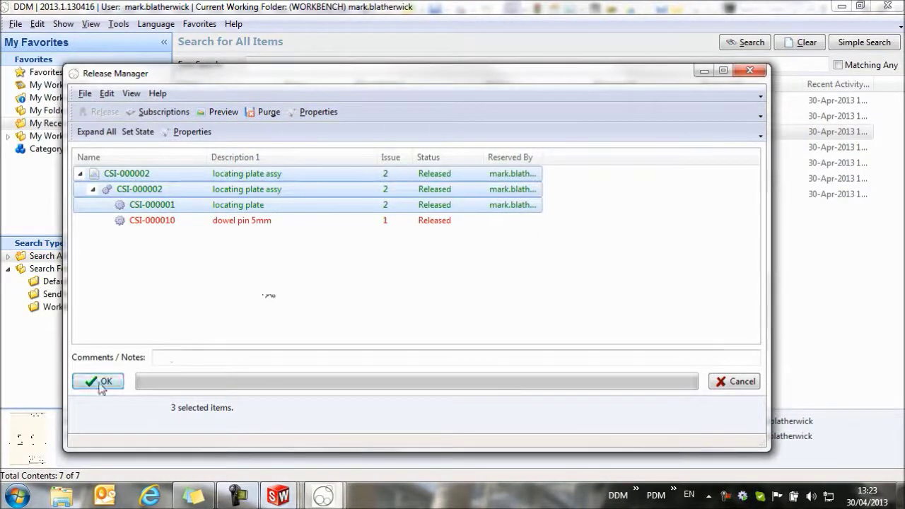
click(101, 383)
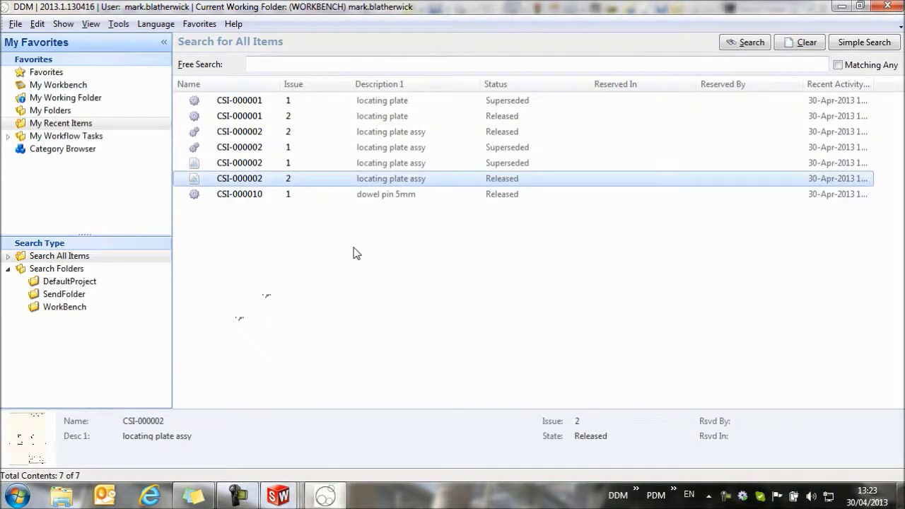